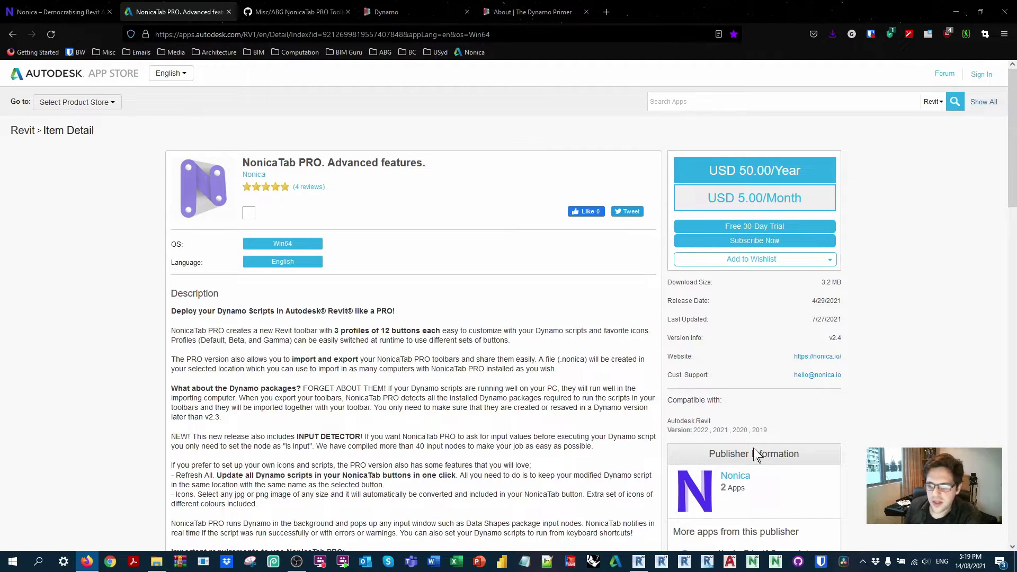
Browse the publisher's App Store page and the free NonicaTab app's details, then minimize the browser
middle_click(742, 477)
left_click(298, 4)
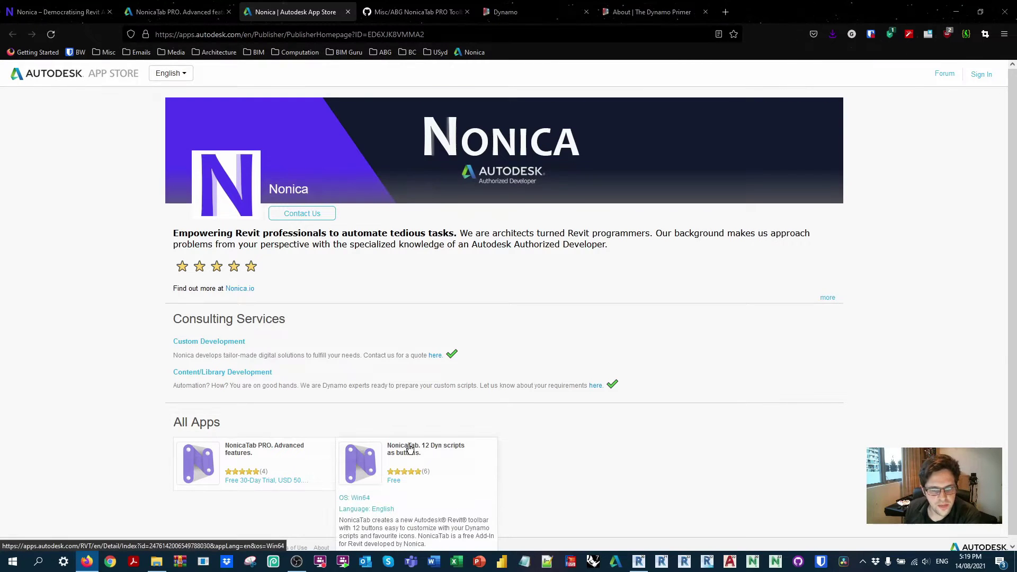
left_click(406, 455)
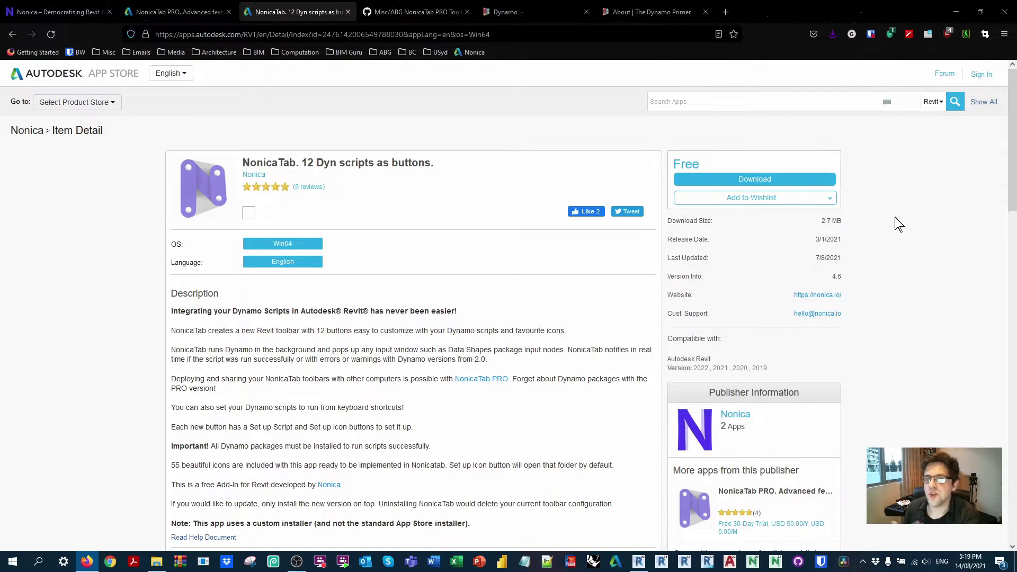
left_click(199, 4)
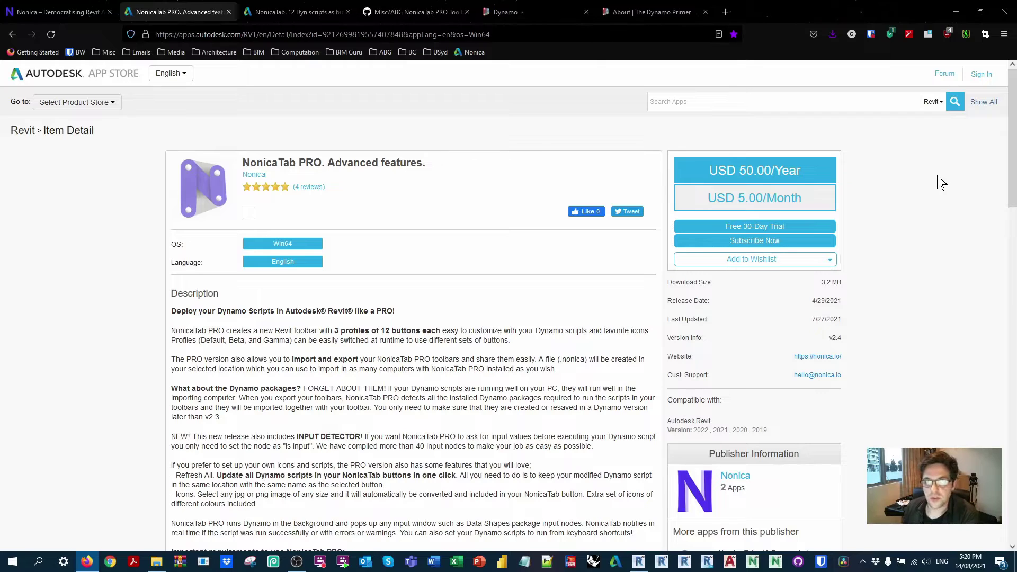
left_click(957, 10)
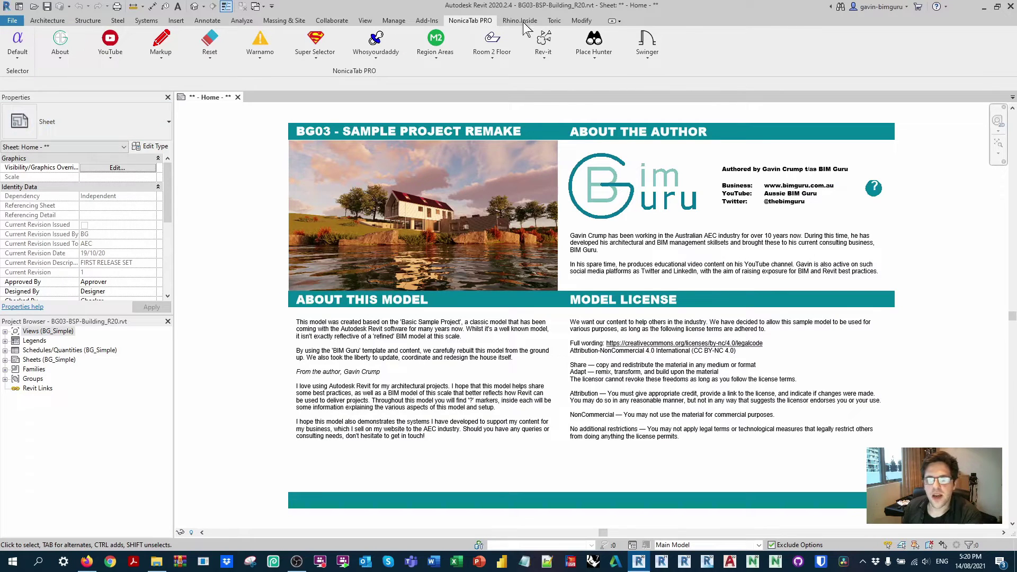
Import the ABG Toolbar .nonica file through the NonicaTab PRO toolbar settings
left_click(18, 62)
left_click(16, 130)
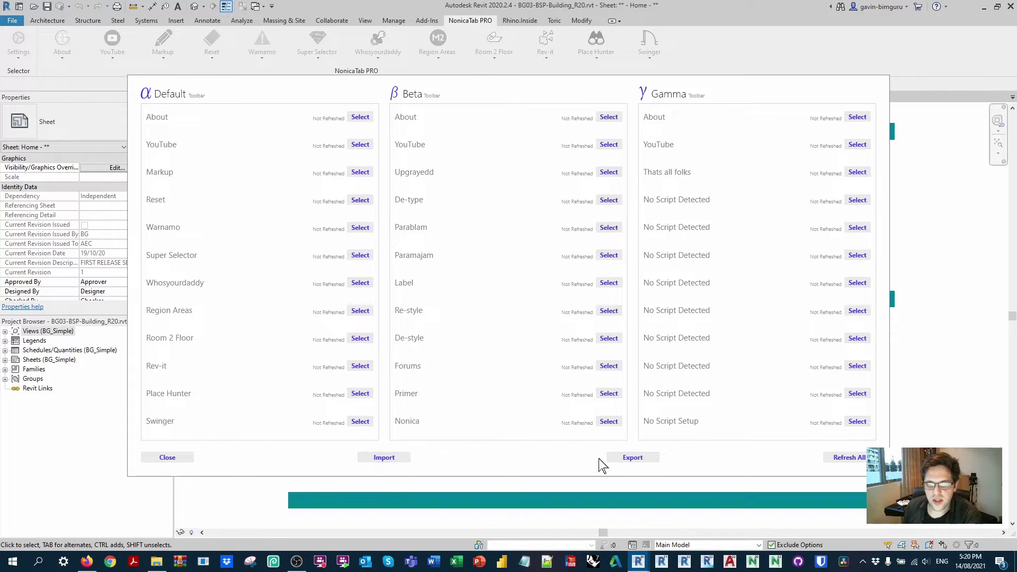
left_click(395, 459)
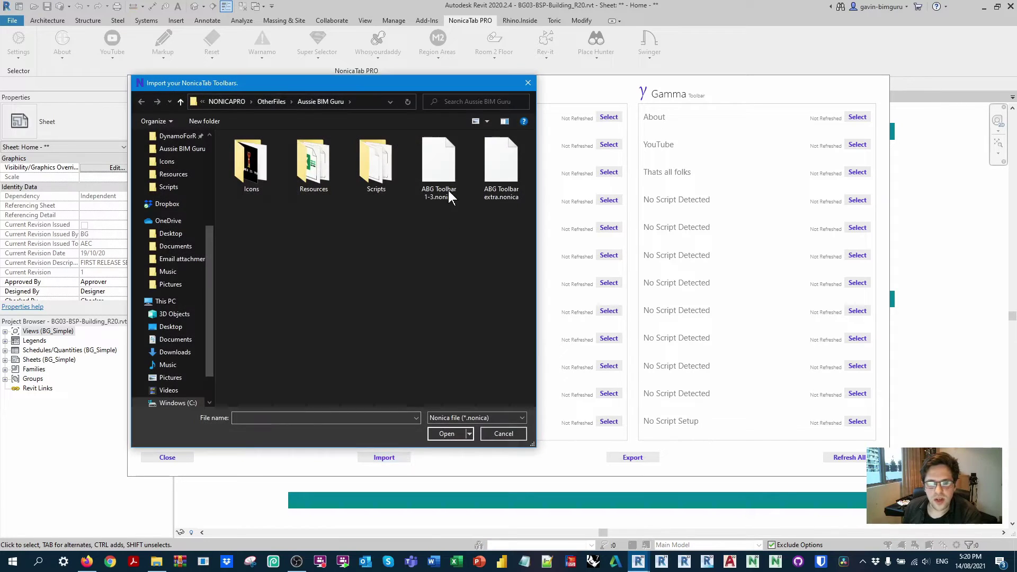
double_click(449, 173)
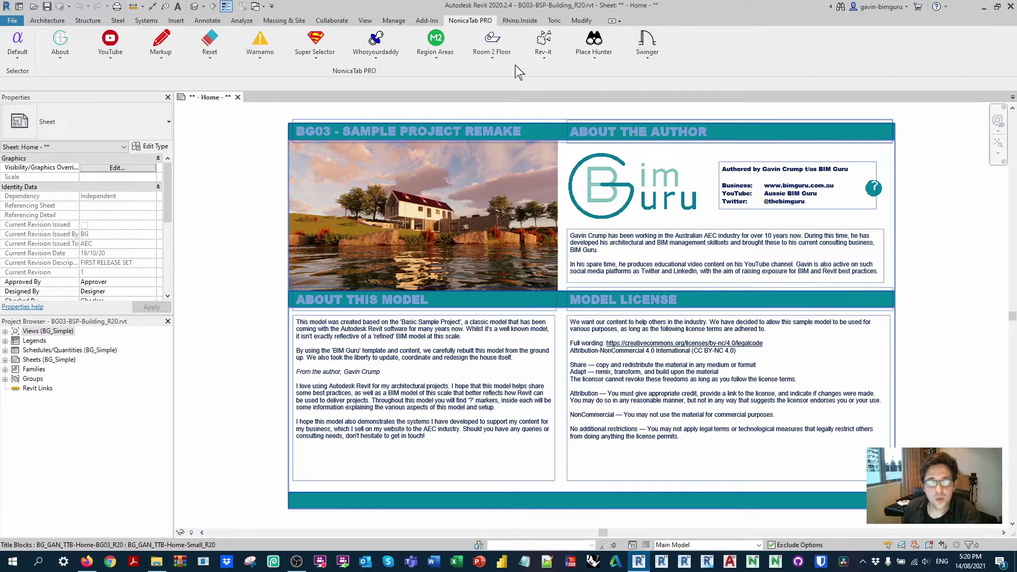
Switch the toolbar profile to Beta, then Gamma, then back to Default
left_click(17, 56)
left_click(27, 94)
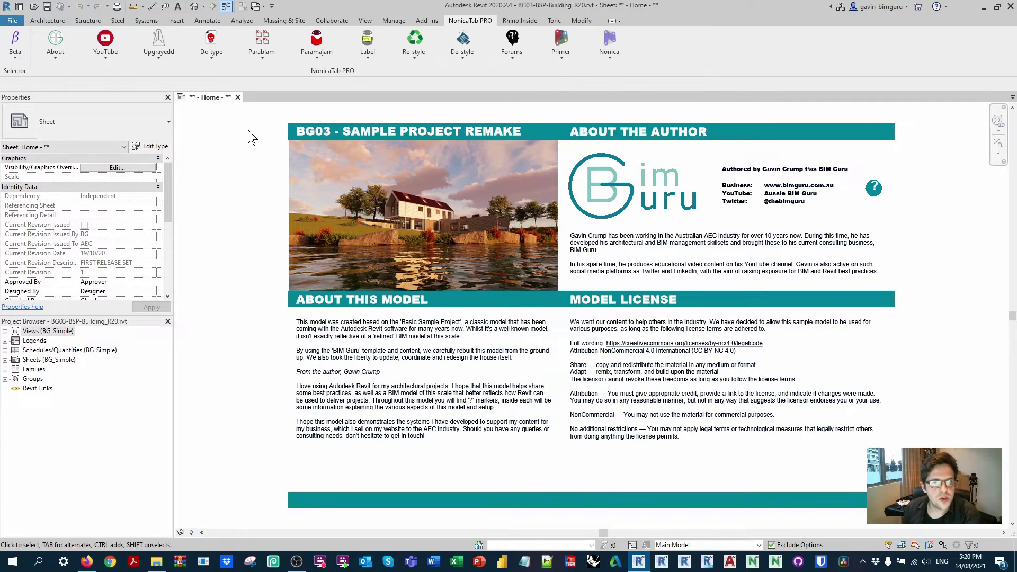
left_click(16, 57)
left_click(31, 111)
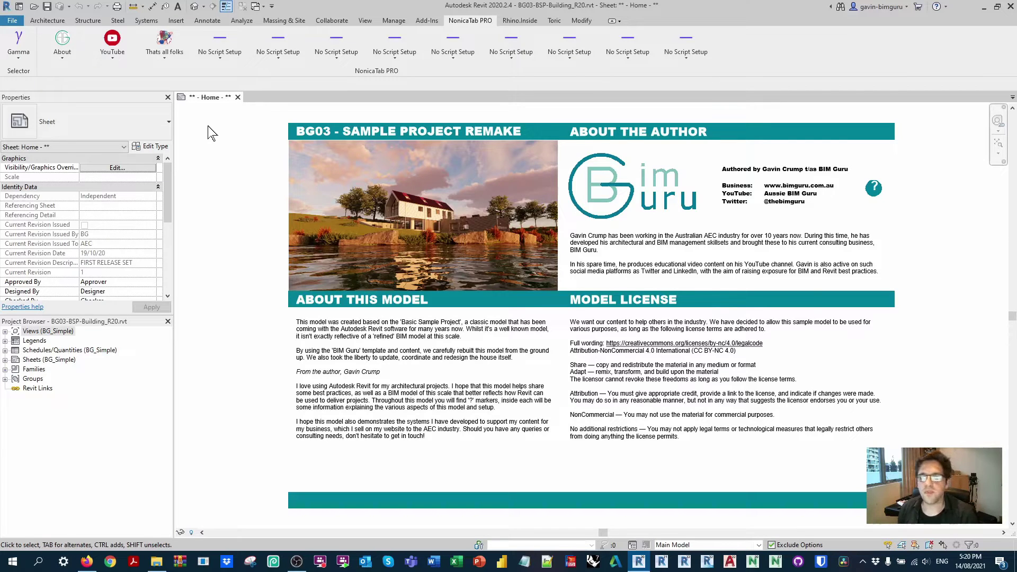
left_click(19, 53)
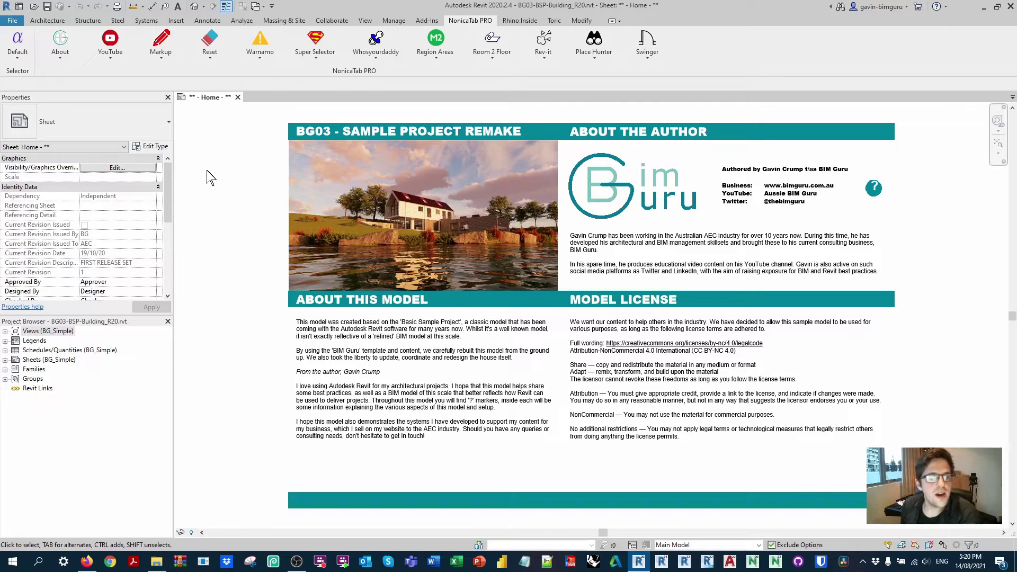
left_click(59, 45)
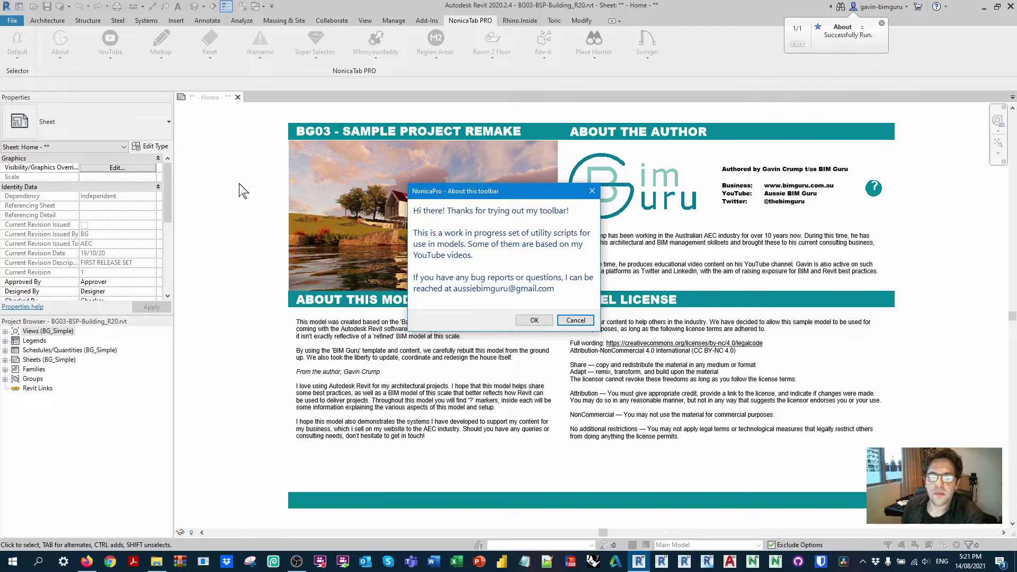
left_click(534, 320)
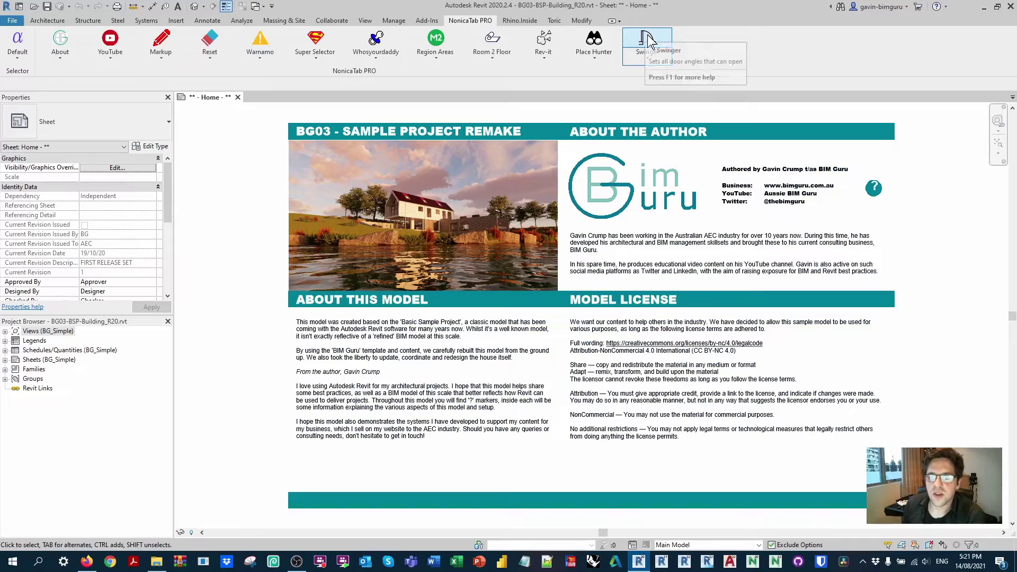
In the default 3D view, run Swinger with Open degree 90 to swing the doors open
left_click(199, 6)
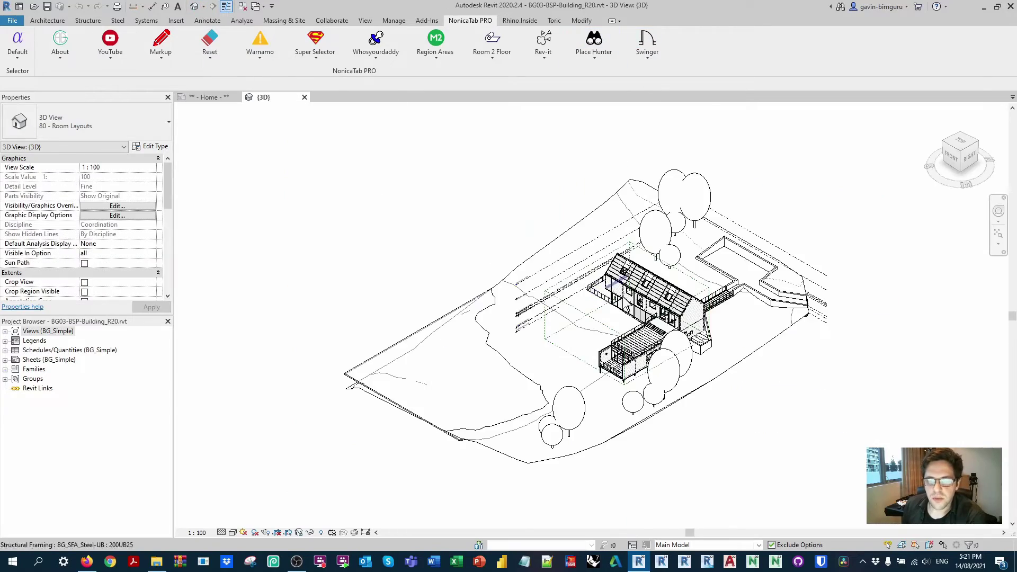
scroll(691, 335, "up", 8)
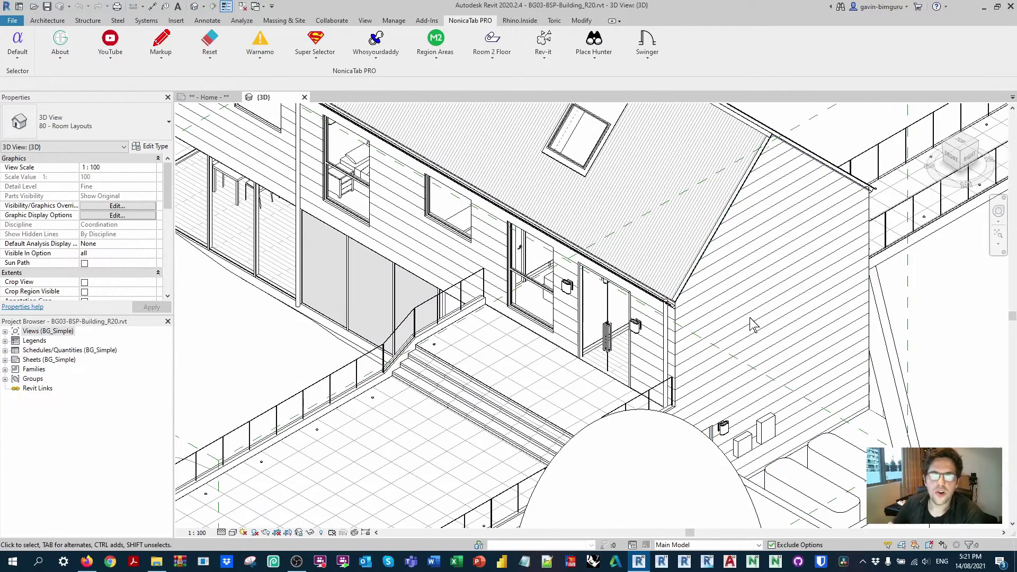
left_click(649, 43)
left_click_drag(596, 232, 872, 133)
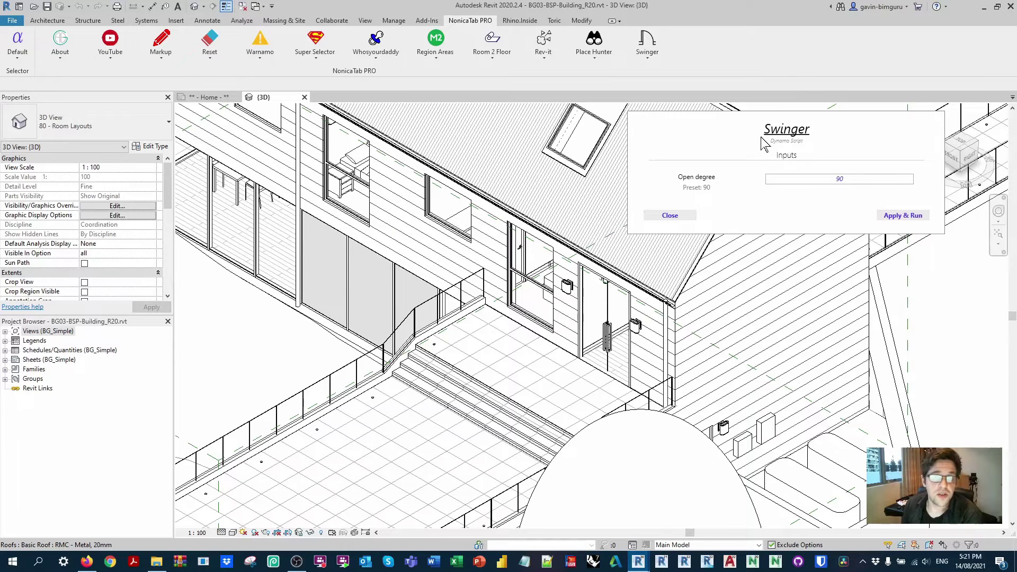
left_click(851, 179)
left_click(902, 221)
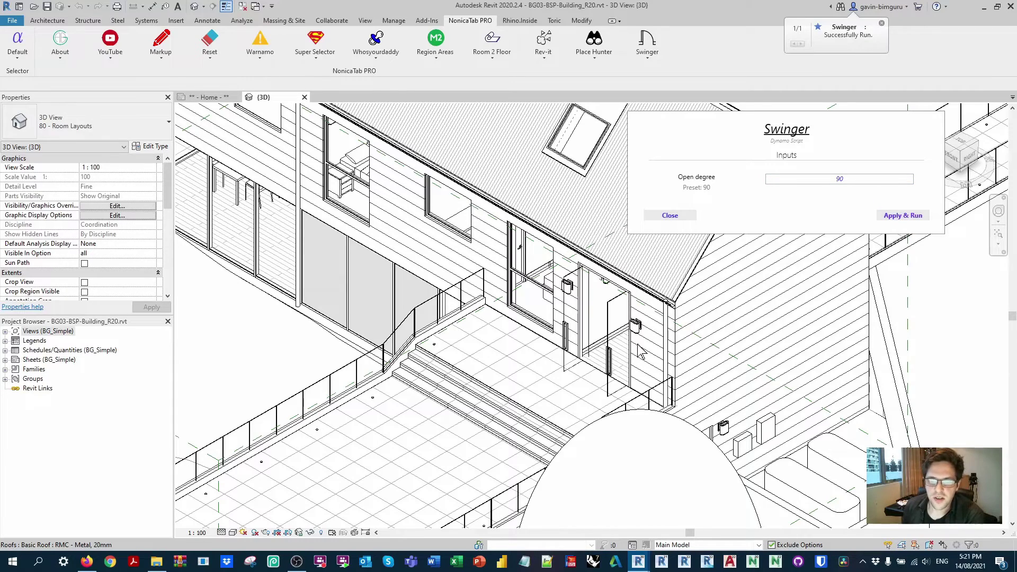
Rerun Swinger with Open degree set to 0 to shut the entry doors
scroll(615, 371, "down", 3)
middle_click_drag(588, 344, 557, 321)
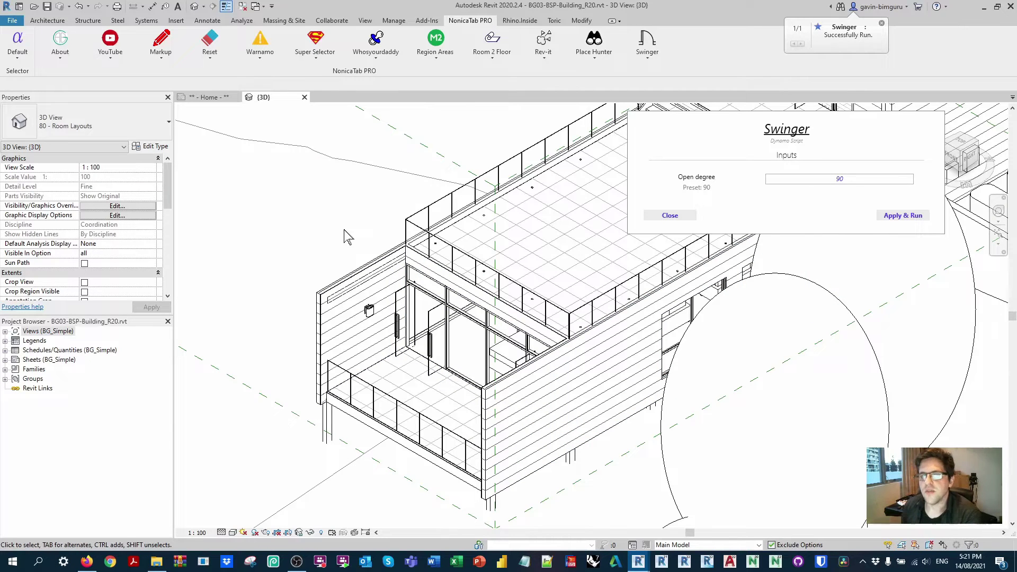
left_click(692, 215)
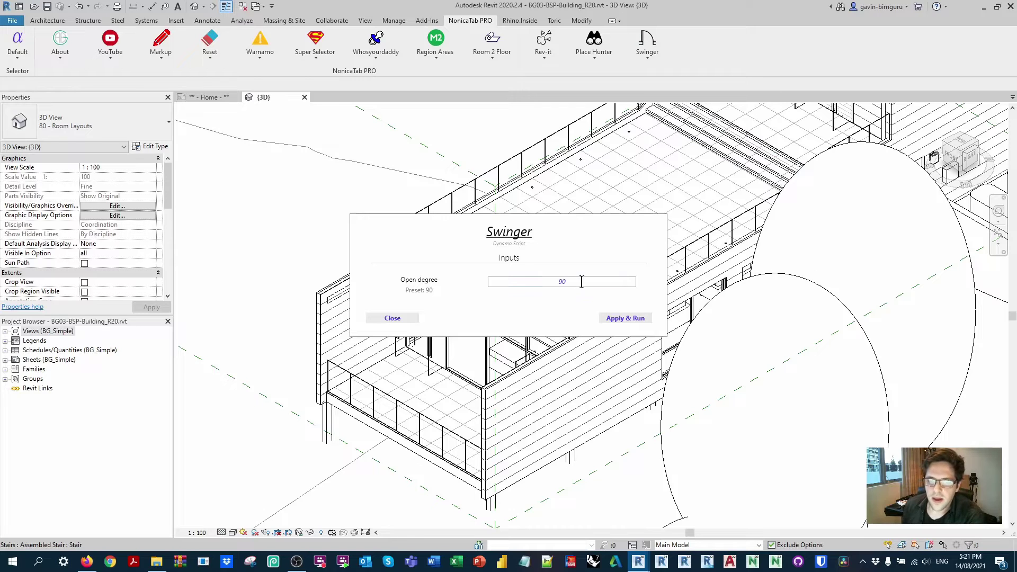
left_click_drag(582, 282, 491, 282)
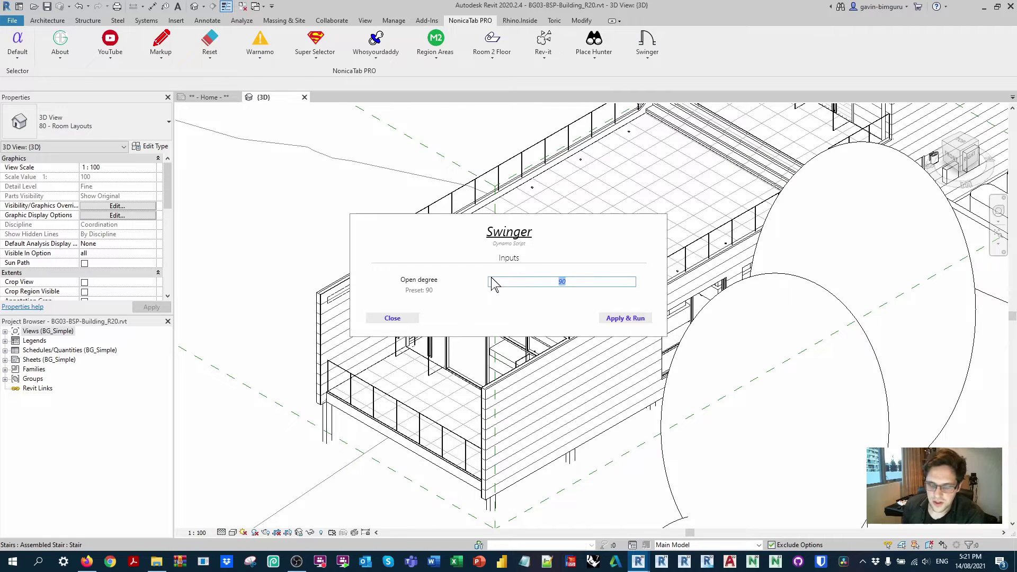
left_click(639, 318)
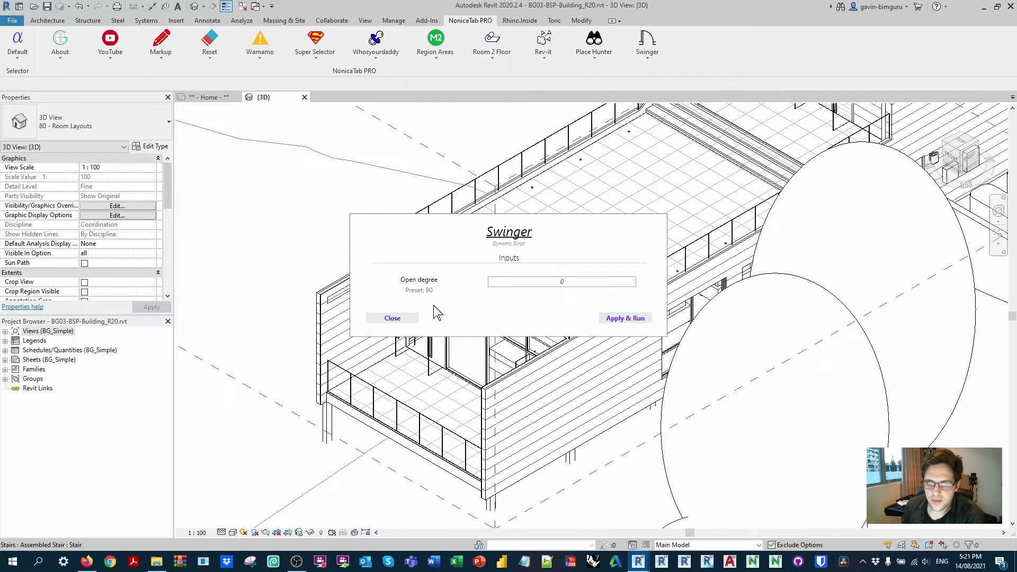
left_click(392, 318)
scroll(402, 312, "up", 5)
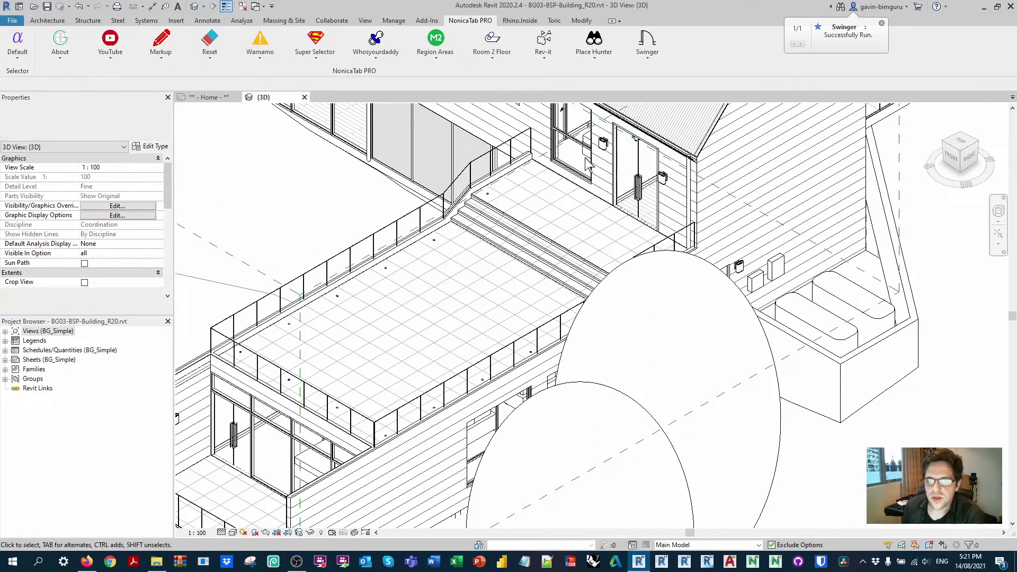
middle_click_drag(321, 233, 349, 289)
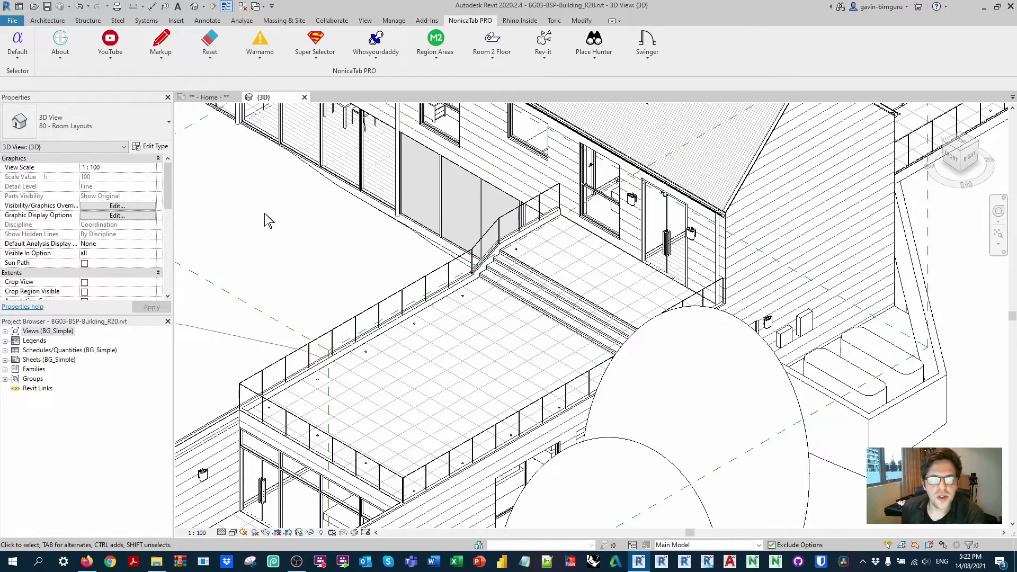
Run Warnamo to isolate elements with warnings and dismiss its completion message
middle_click_drag(267, 220, 345, 245)
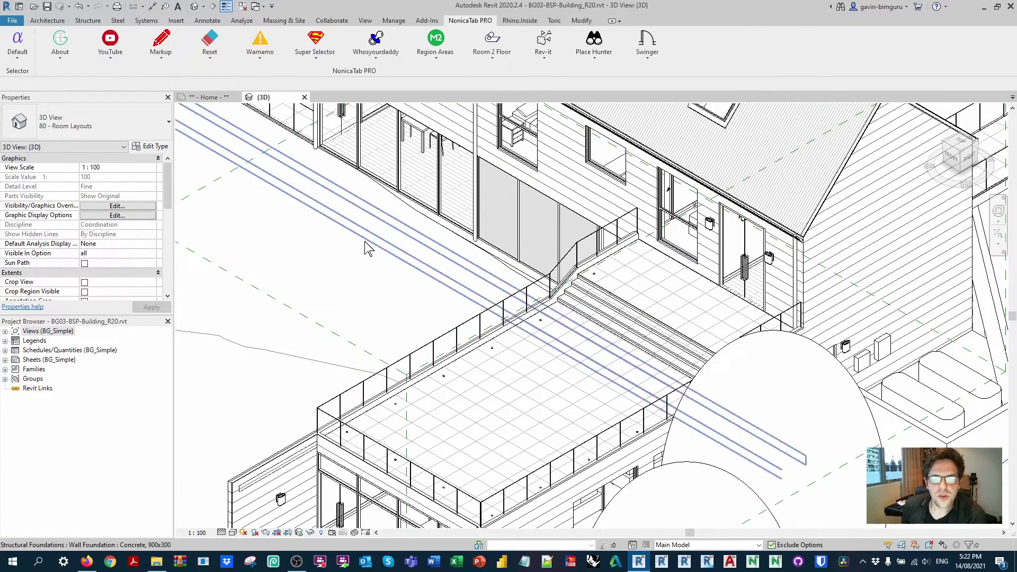
scroll(345, 245, "down", 3)
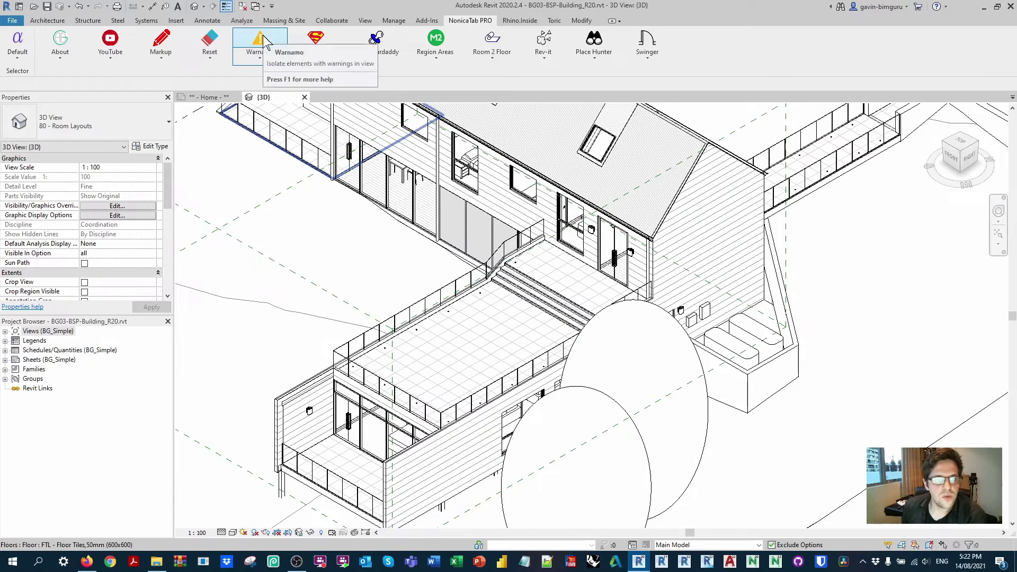
left_click(264, 41)
left_click(531, 287)
scroll(530, 281, "down", 4)
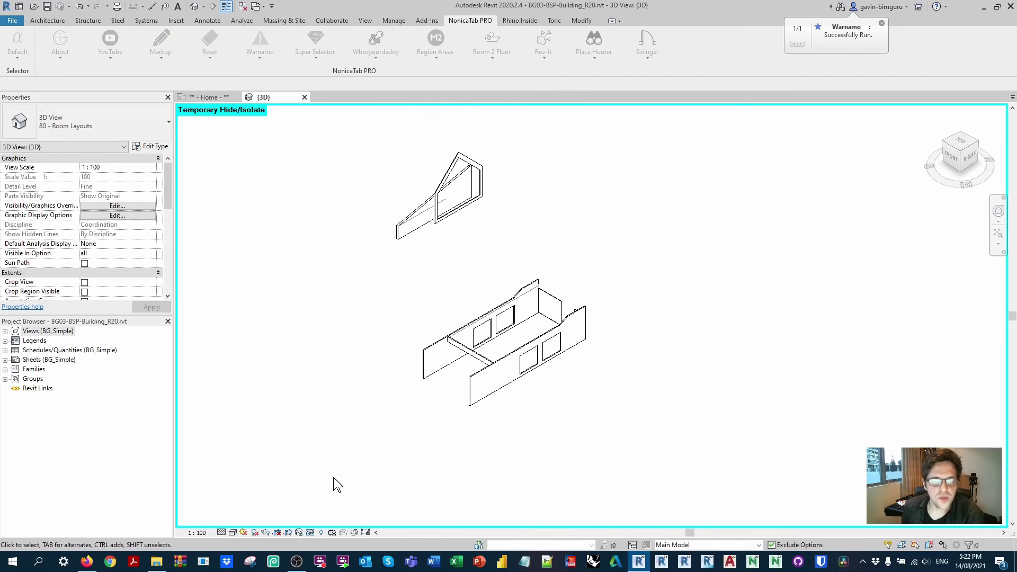
Reset temporary hide/isolate to show the full model and recentre the 3D view
left_click(310, 532)
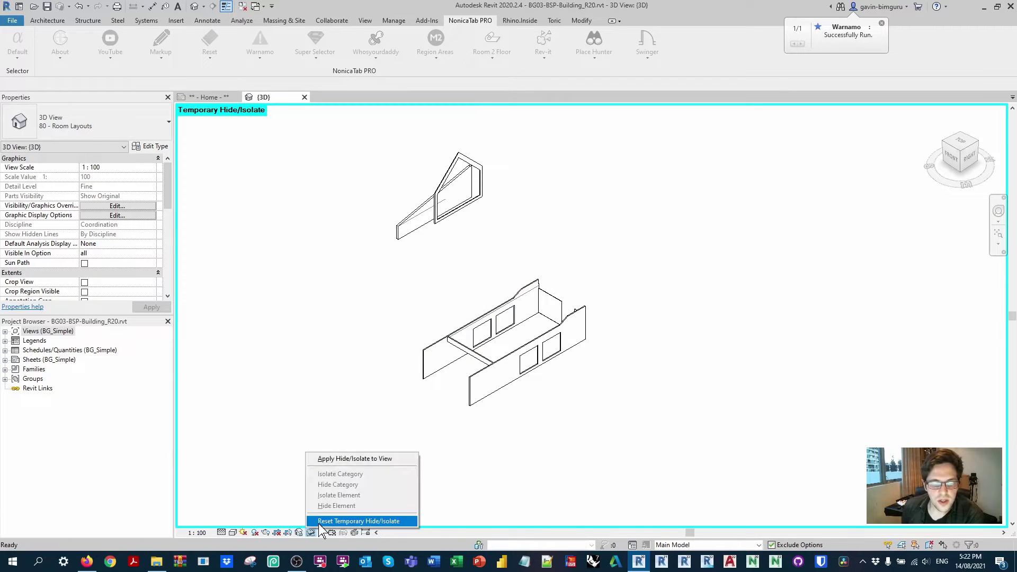
left_click(342, 525)
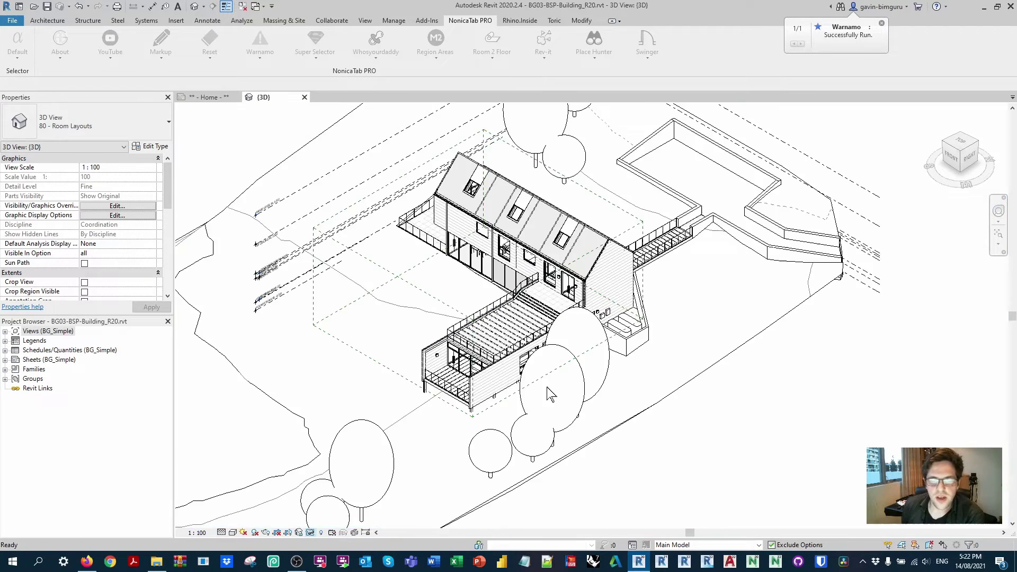
left_click(393, 20)
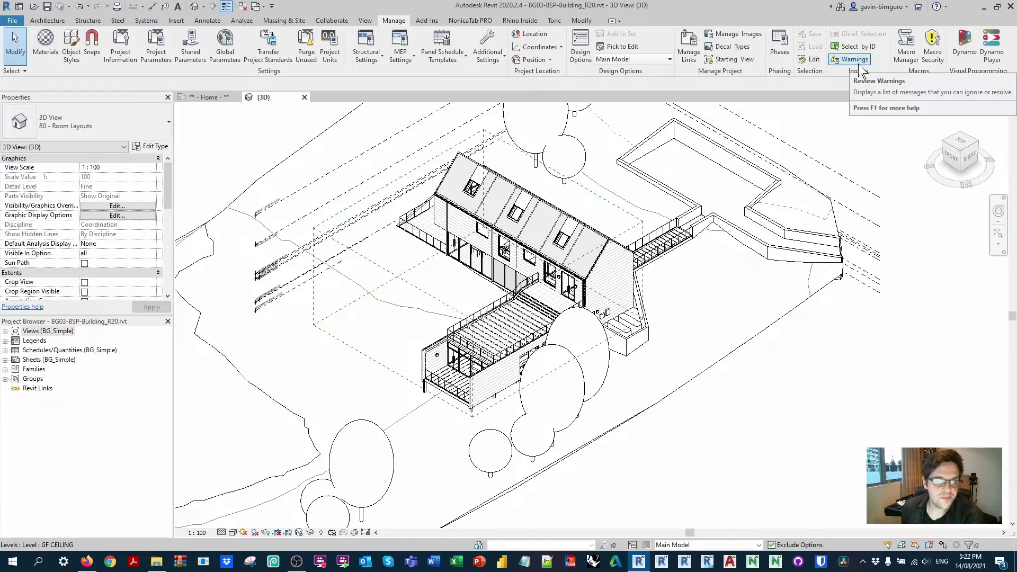
left_click(476, 22)
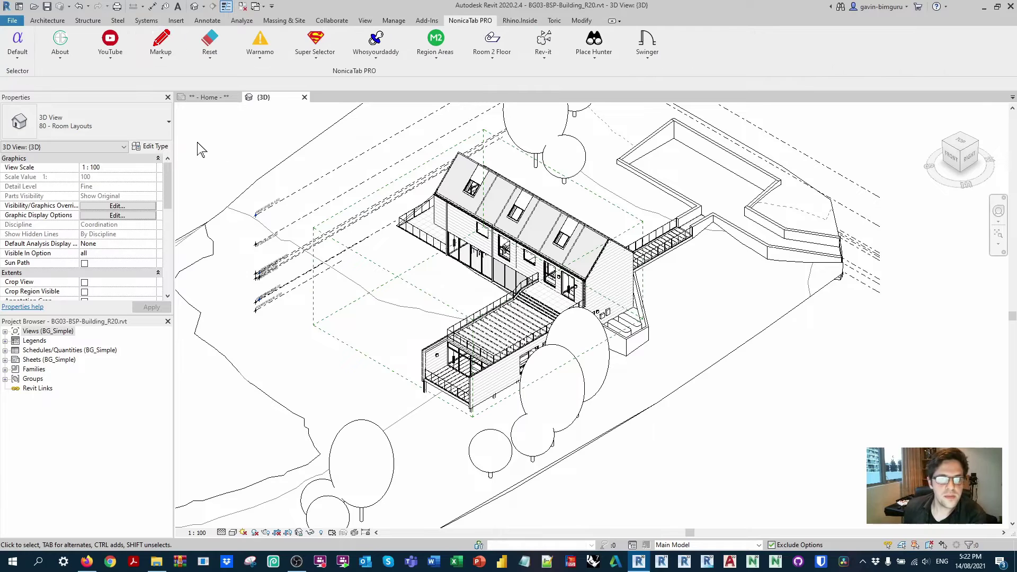
middle_click_drag(641, 208, 517, 207)
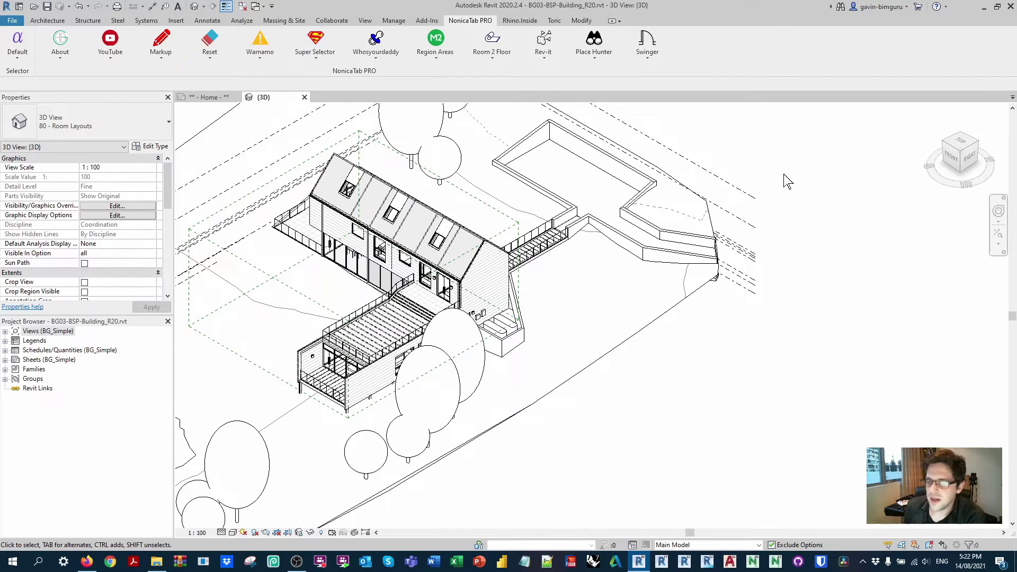
In Super Selector, box-select the planter walls and house end wall, then deselect them
left_click_drag(359, 121, 814, 152)
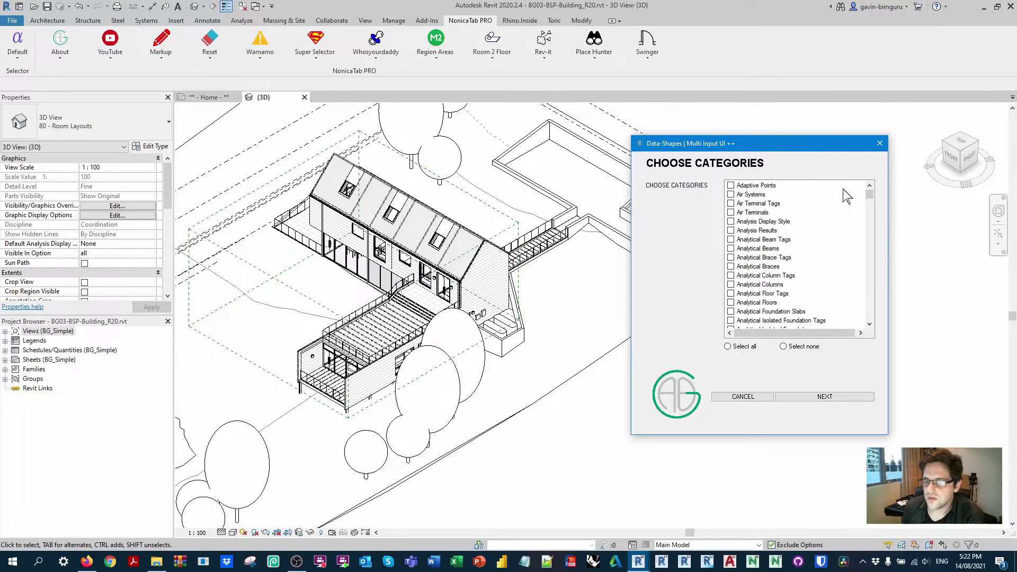
left_click_drag(870, 196, 871, 317)
left_click(825, 397)
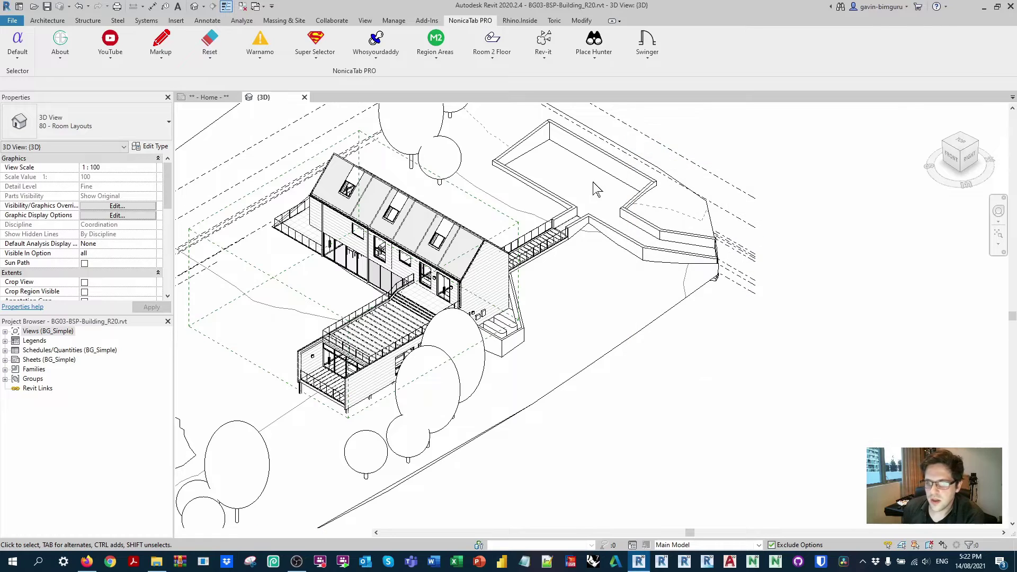
left_click(766, 206)
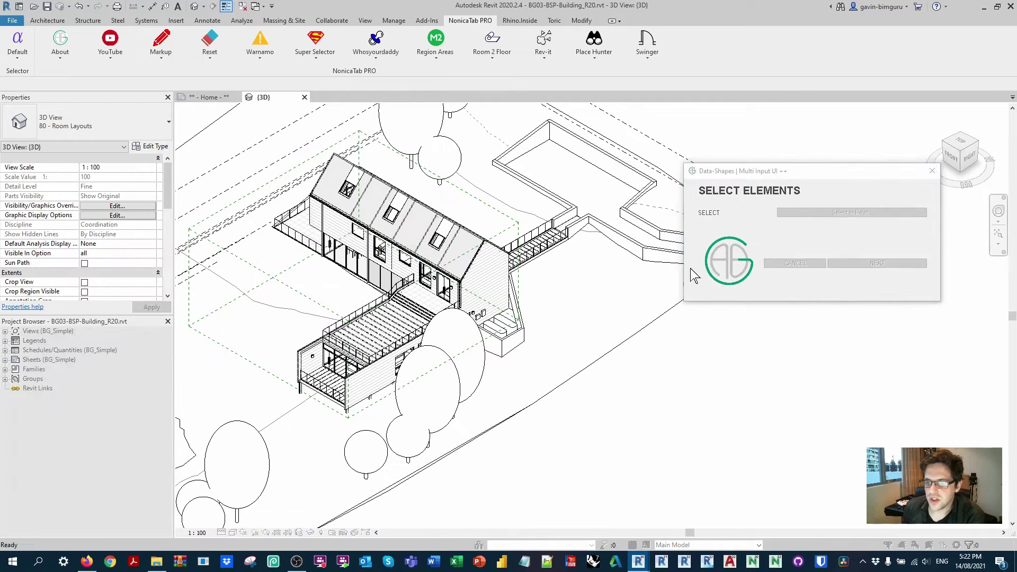
left_click_drag(624, 392, 382, 259)
left_click(55, 84)
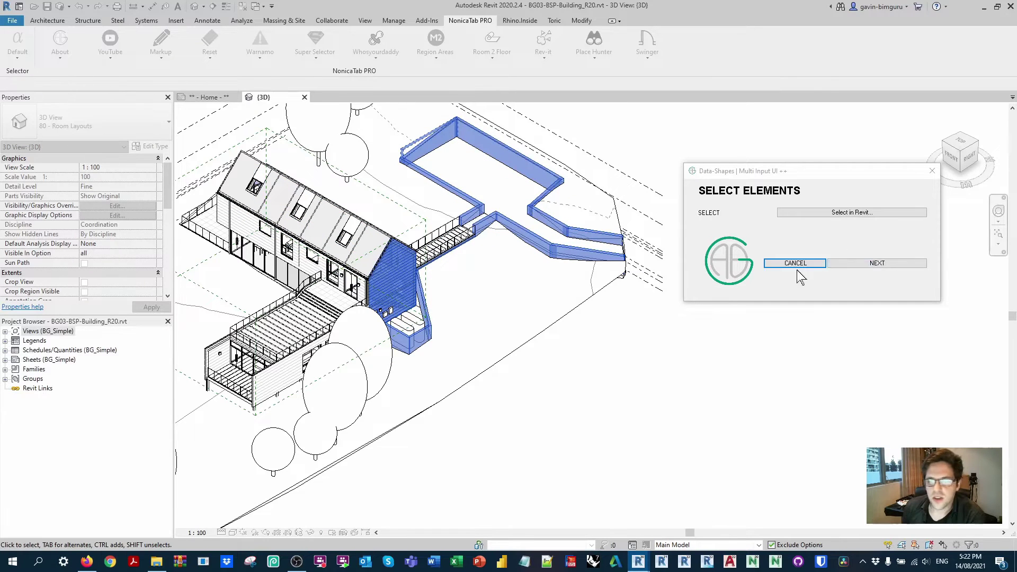
left_click(878, 263)
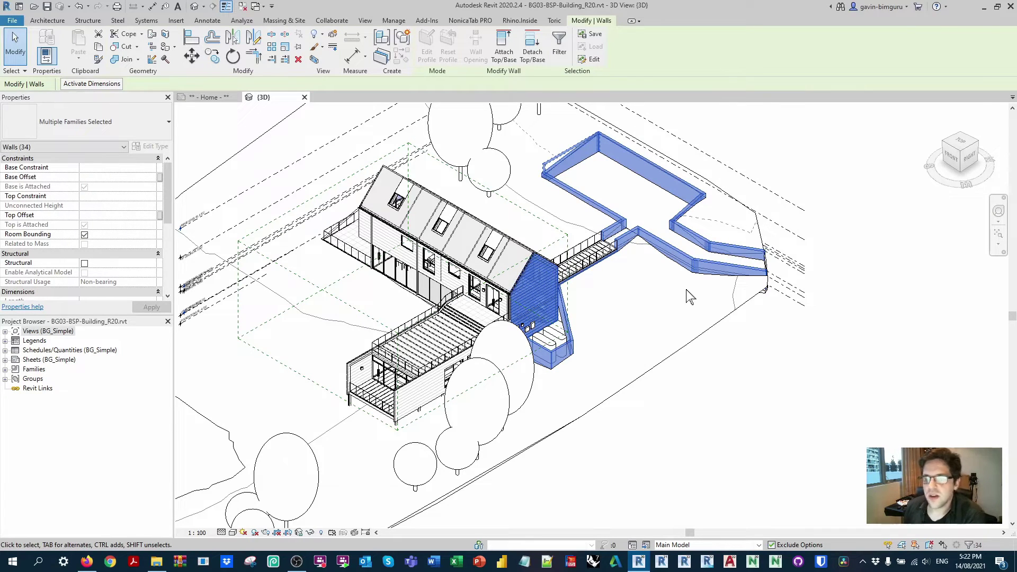
left_click(756, 381)
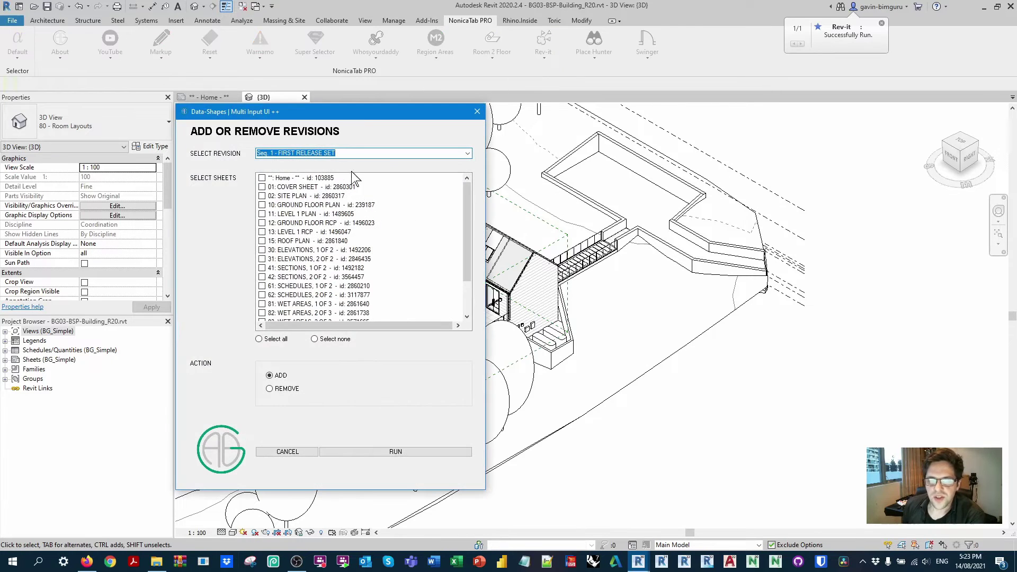
Tick every sheet in Rev-it and ADD Seq. 1 - FIRST RELEASE SET, confirming 21 sheets
left_click_drag(356, 117, 719, 76)
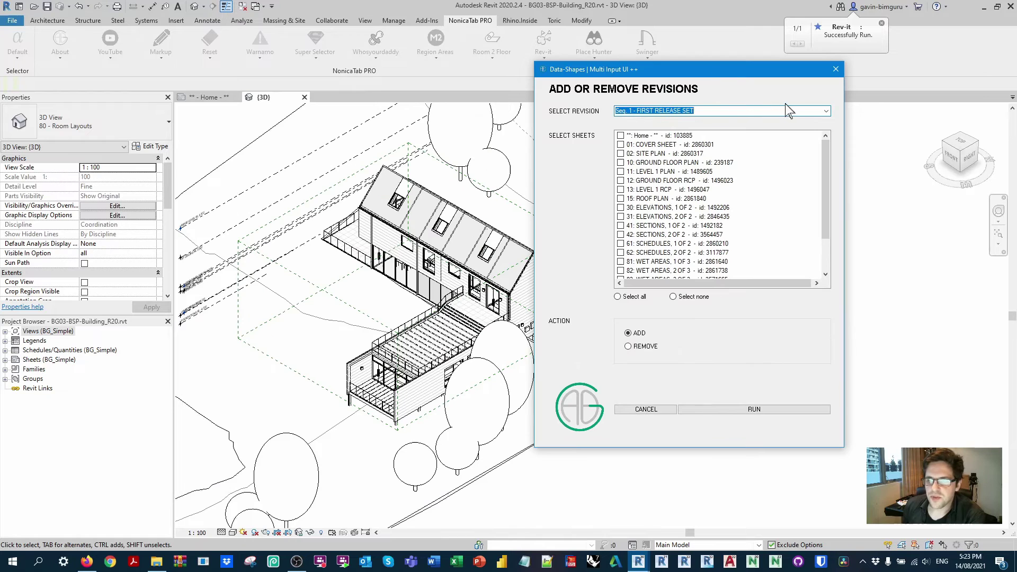
left_click(625, 297)
left_click(750, 409)
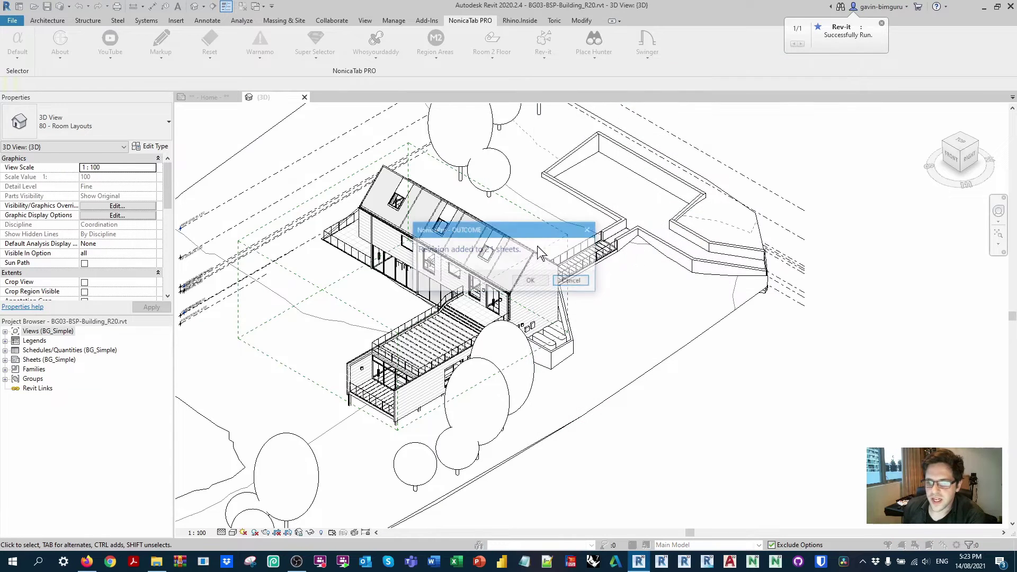
left_click(529, 281)
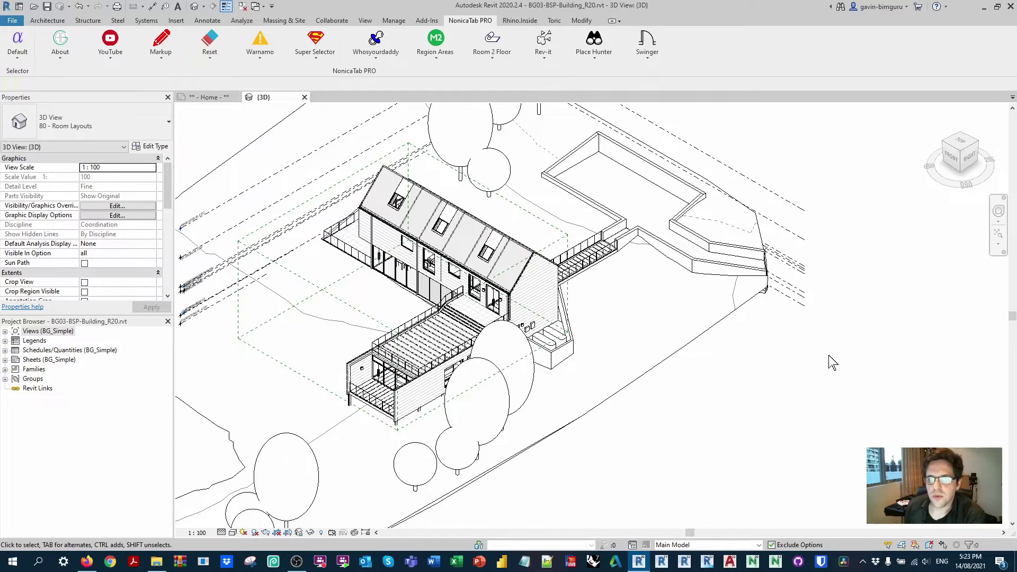
Open the 10 - Ground Floor plan and inspect the existing floor in the BATH room
double_click(62, 332)
double_click(53, 350)
left_click(74, 370)
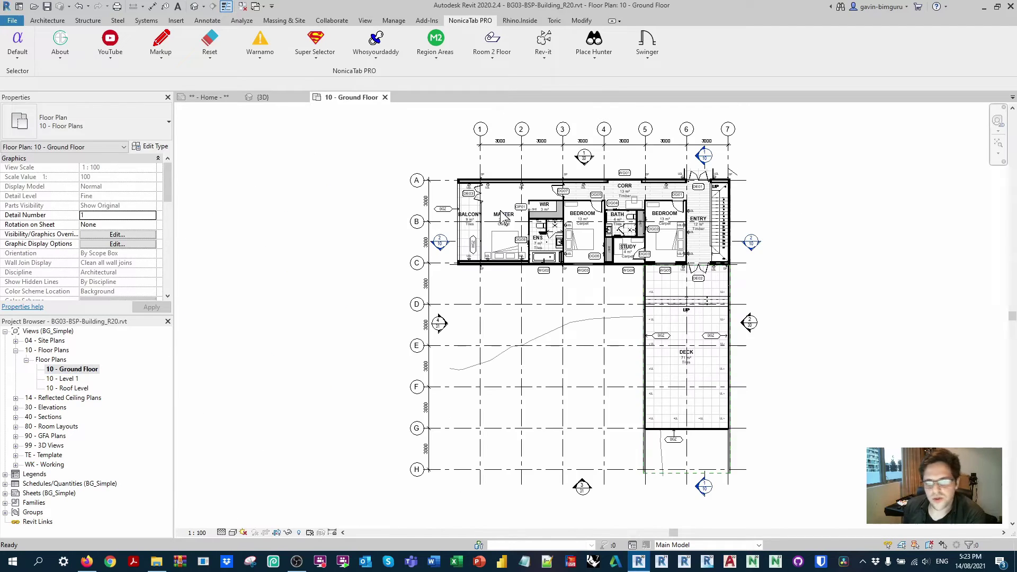
scroll(432, 228, "up", 3)
scroll(432, 228, "up", 4)
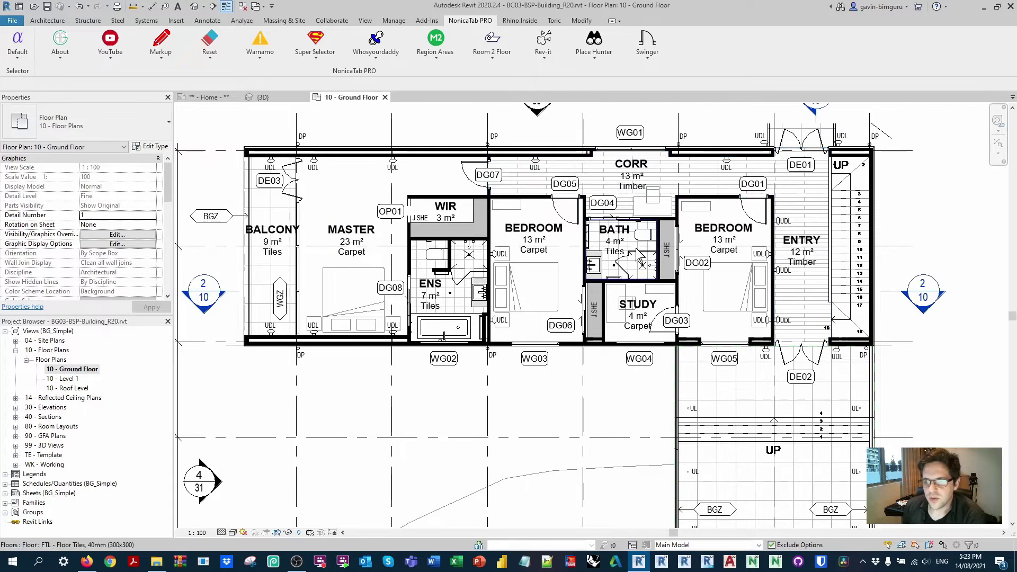
scroll(635, 250, "up", 4)
left_click(634, 255)
key("Escape")
Run Room 2 Floor on BATH with FTL - Floor Tiles, 10mm (300x300) and raised True
left_click(486, 40)
left_click_drag(522, 180, 281, 123)
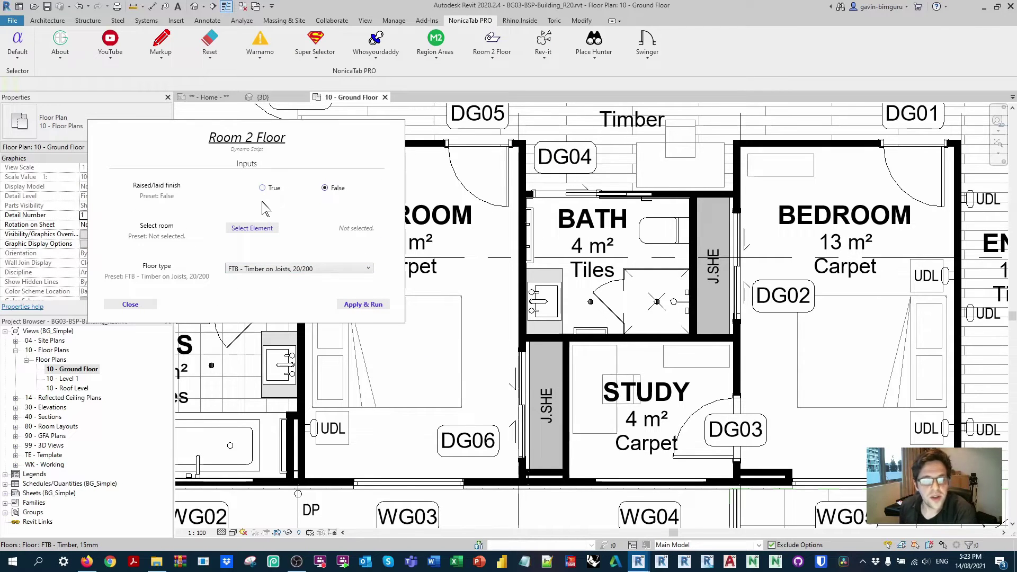
left_click(253, 228)
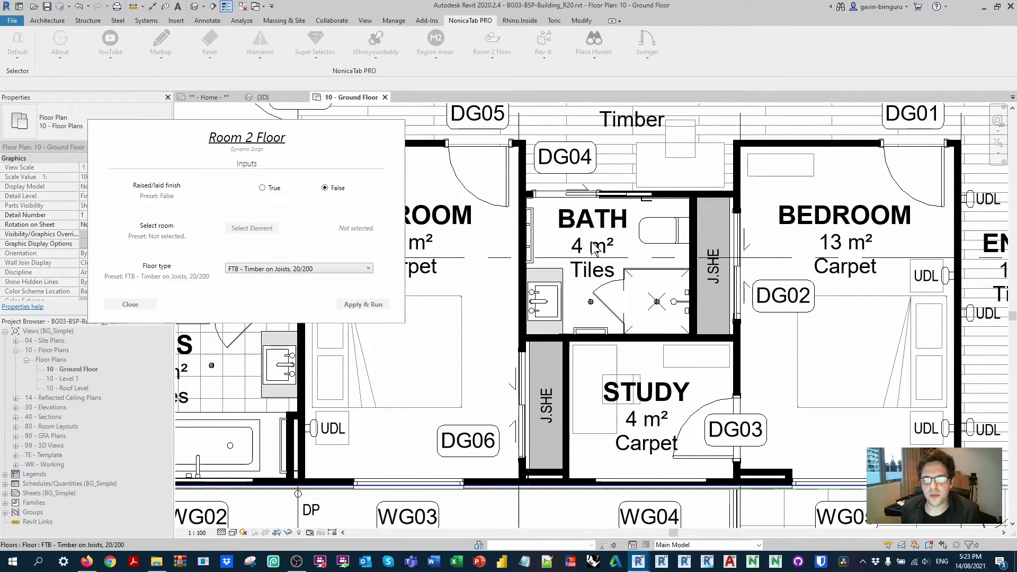
left_click(595, 249)
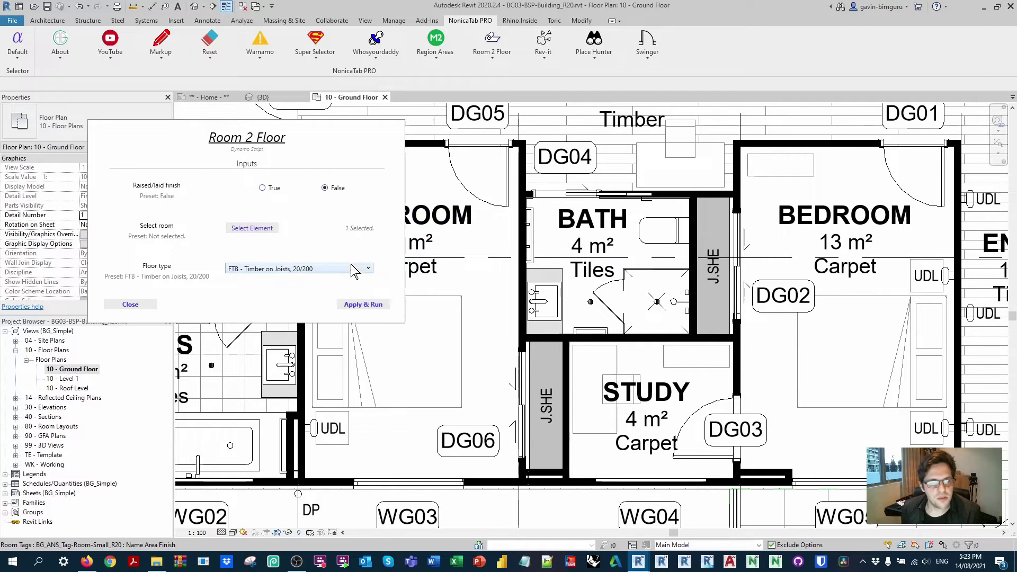
left_click(350, 270)
left_click(344, 356)
left_click(265, 189)
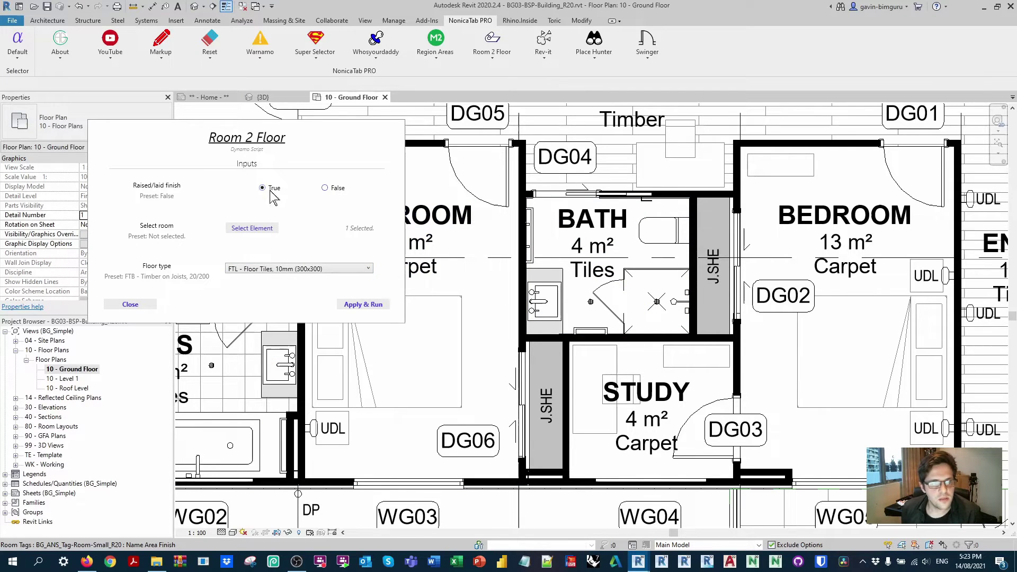
left_click(130, 305)
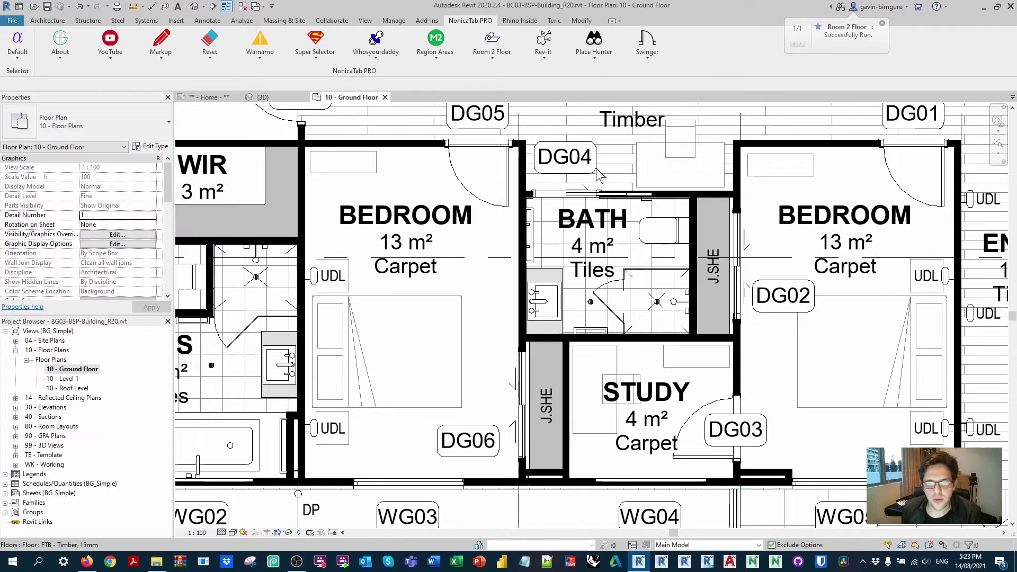
left_click(545, 247)
Go back to the NonicaTab PRO tools and change the tool profile from Default to Beta
middle_click_drag(540, 238, 556, 248)
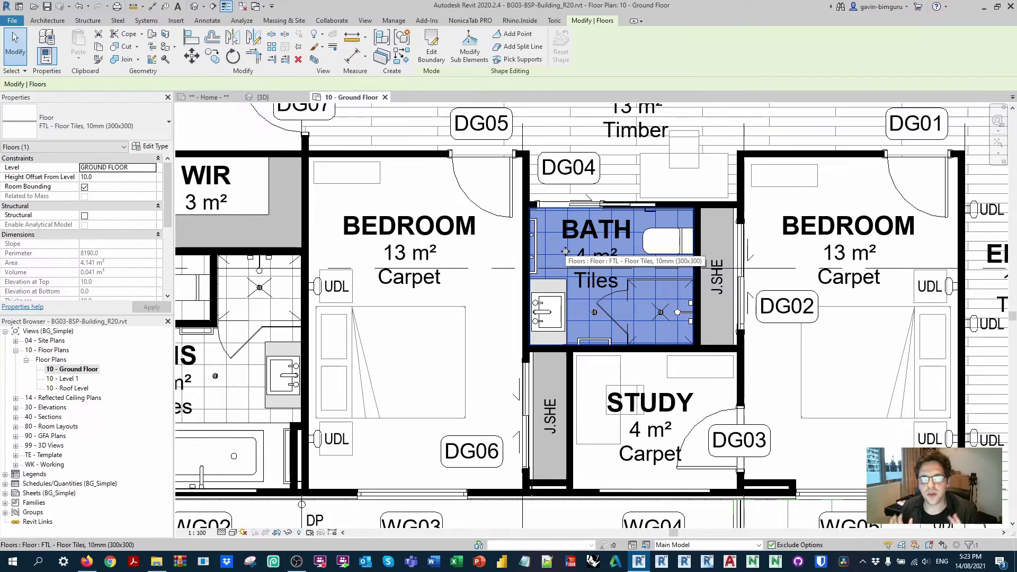
left_click(470, 21)
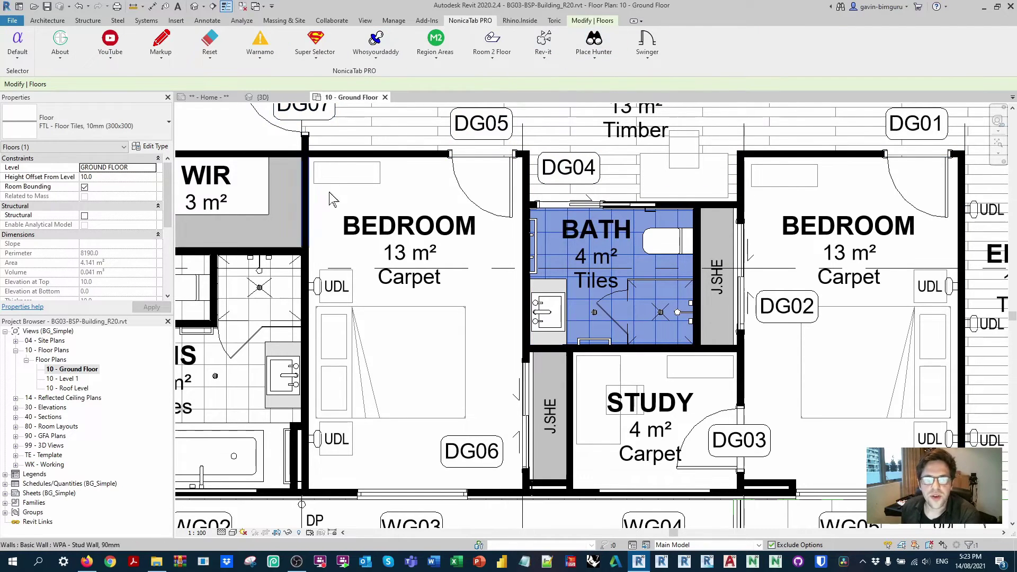
middle_click_drag(381, 216, 495, 229)
left_click(17, 58)
left_click(24, 106)
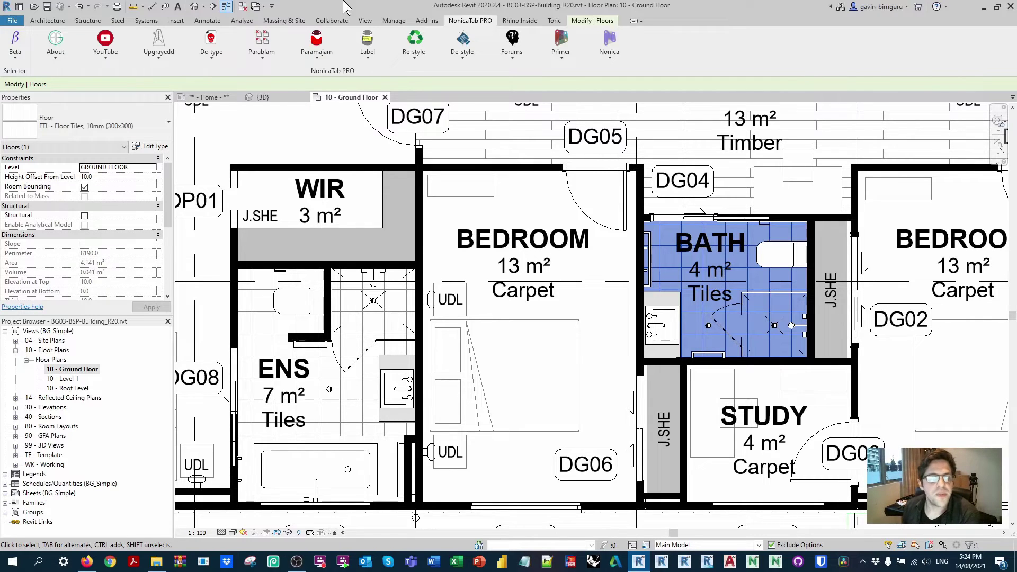
Create a new family from the Metric Generic Model.rft template
key("Escape")
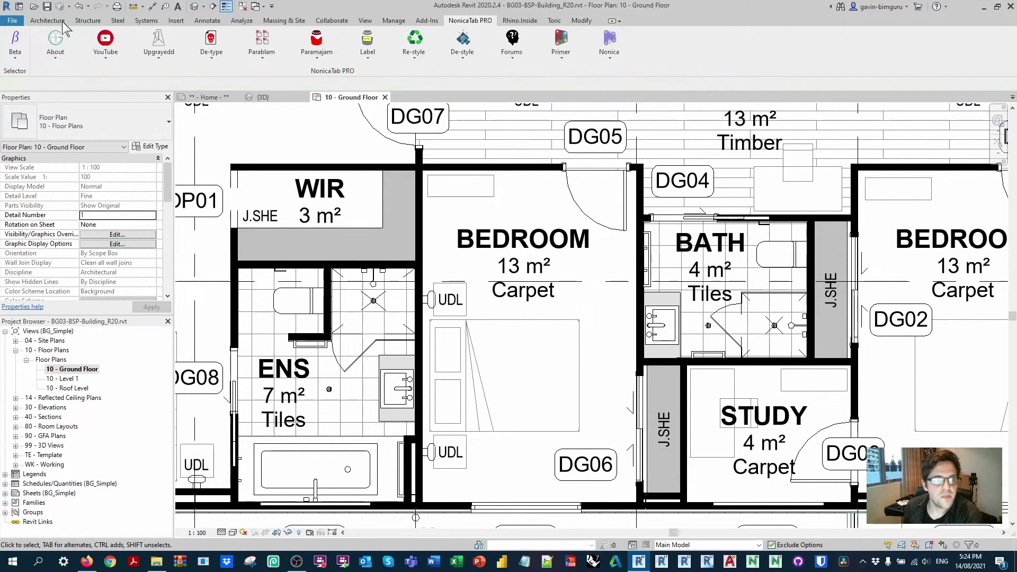
left_click(16, 25)
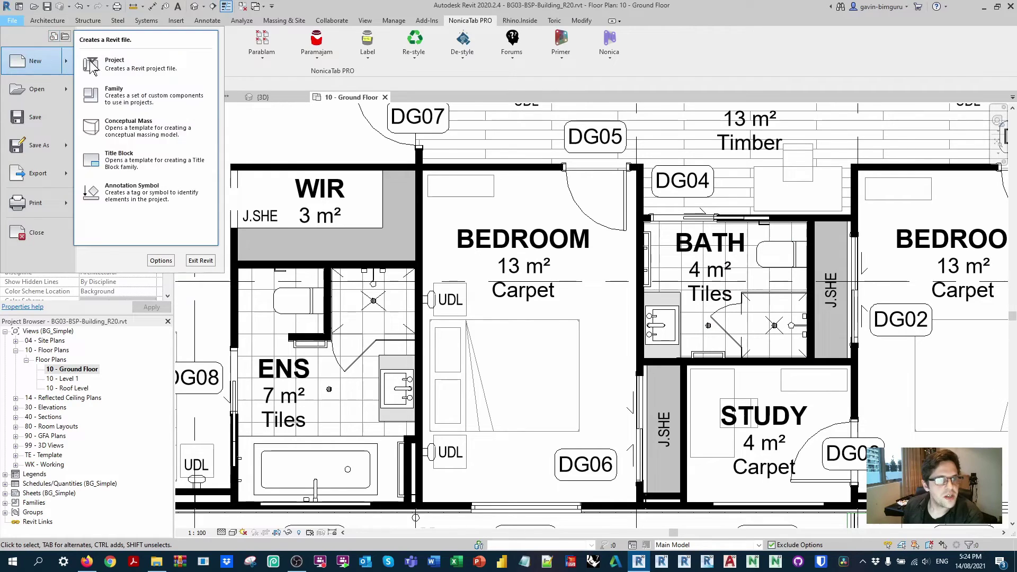
key("Escape")
scroll(509, 255, "down", 10)
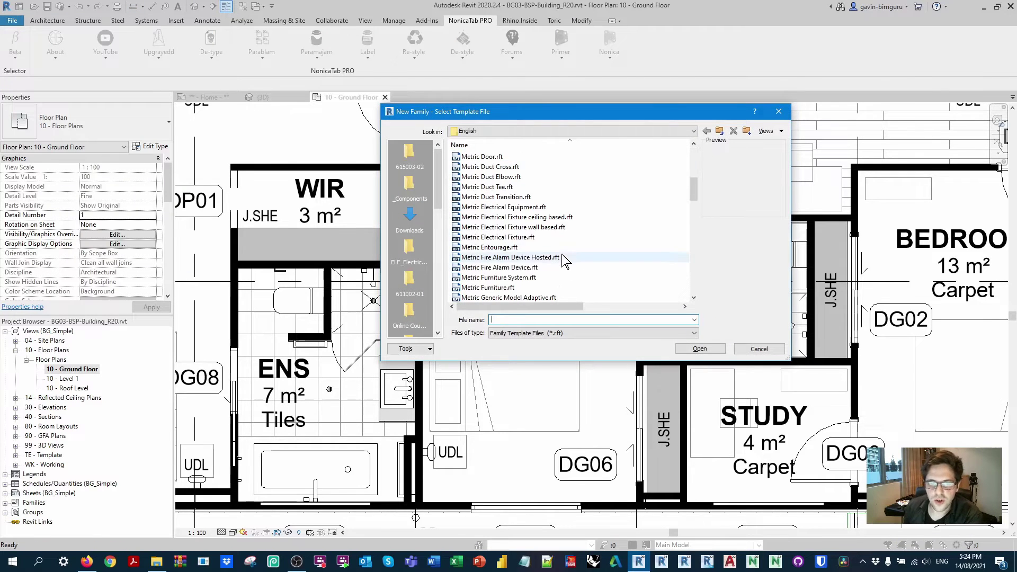
scroll(526, 268, "down", 4)
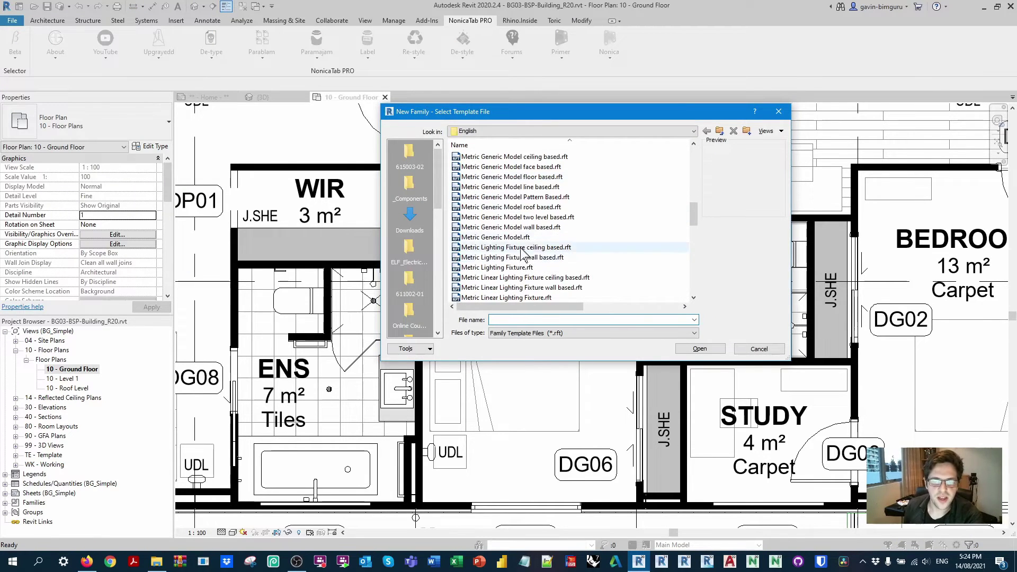
left_click(495, 237)
left_click(699, 348)
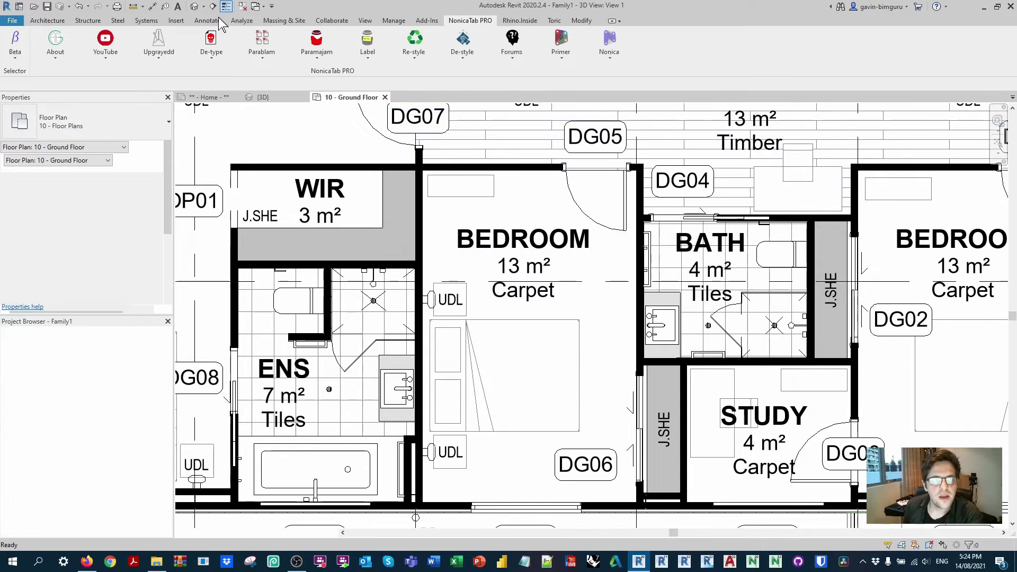
Close the project's inactive views and Ground Floor tab, discarding unsaved changes
left_click(244, 7)
left_click(247, 97)
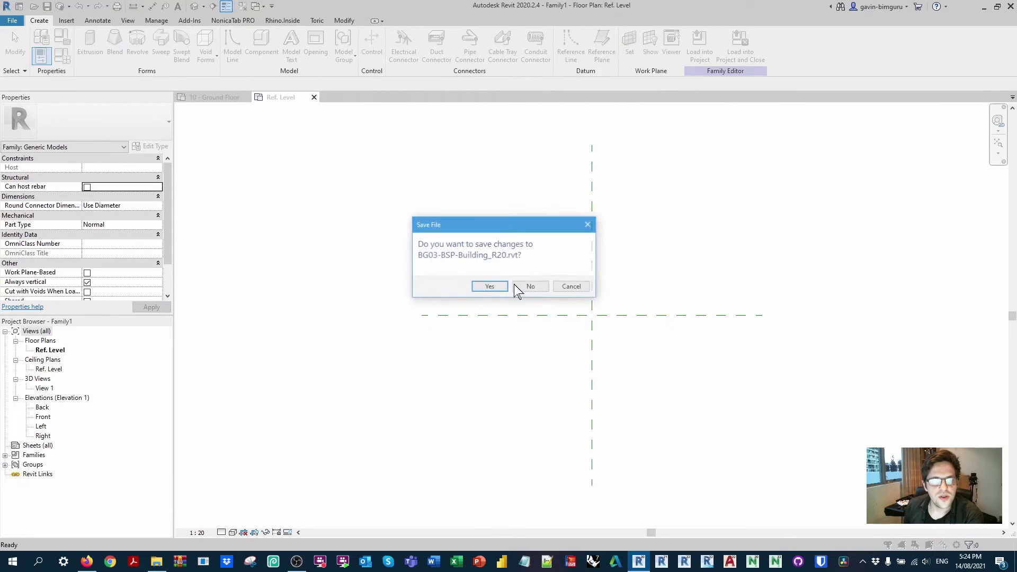
left_click(538, 290)
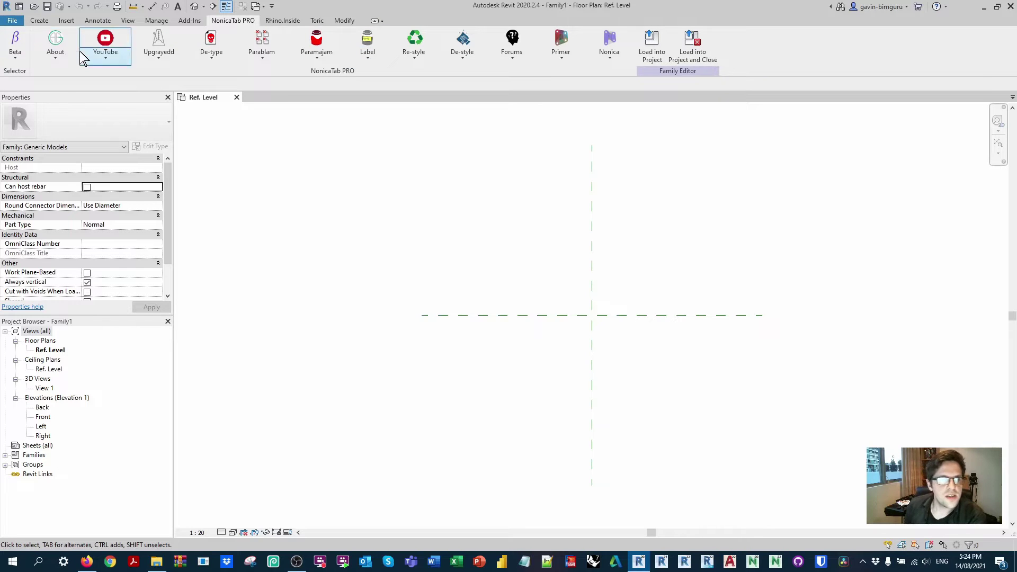
Review the family's Family Types parameters, fill patterns and line patterns without changing them
left_click(39, 20)
left_click(41, 55)
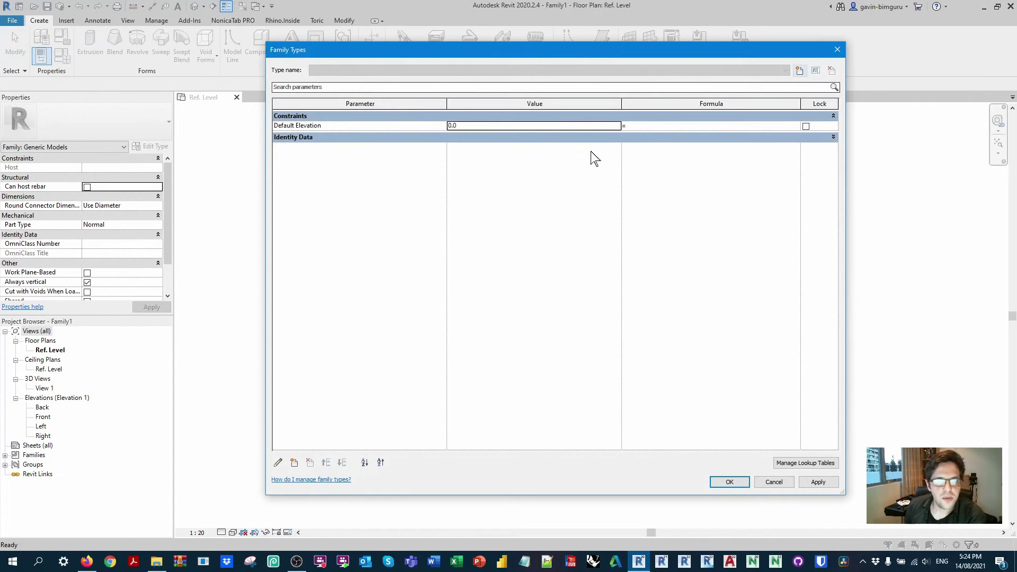
left_click(729, 481)
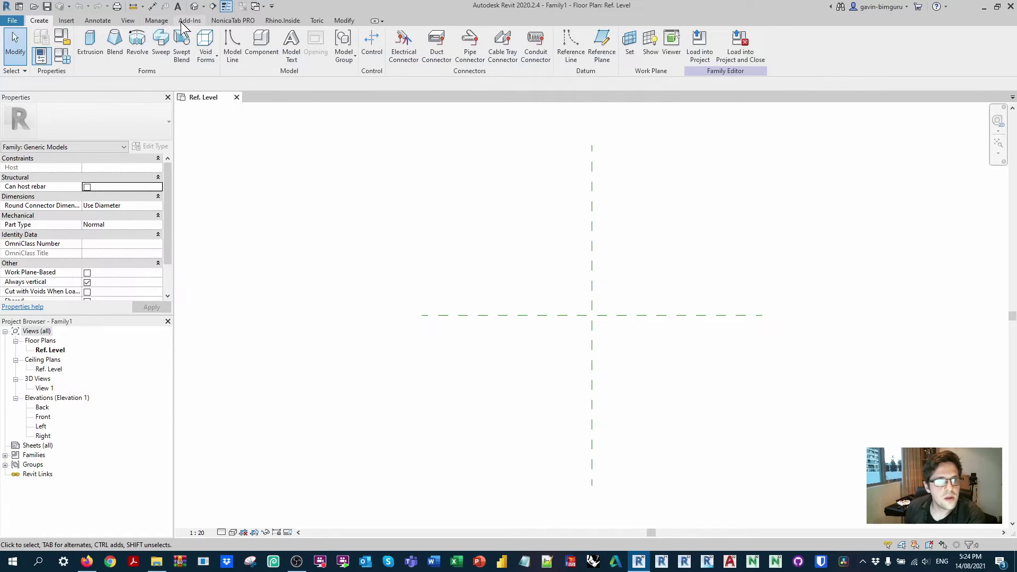
left_click(157, 20)
left_click(331, 56)
left_click(355, 74)
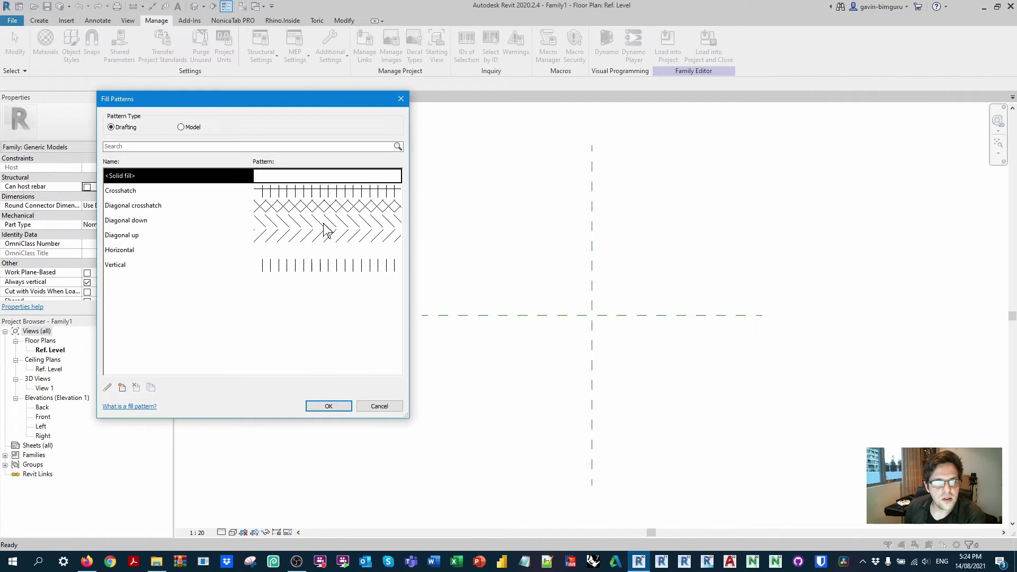
left_click(379, 406)
left_click(331, 53)
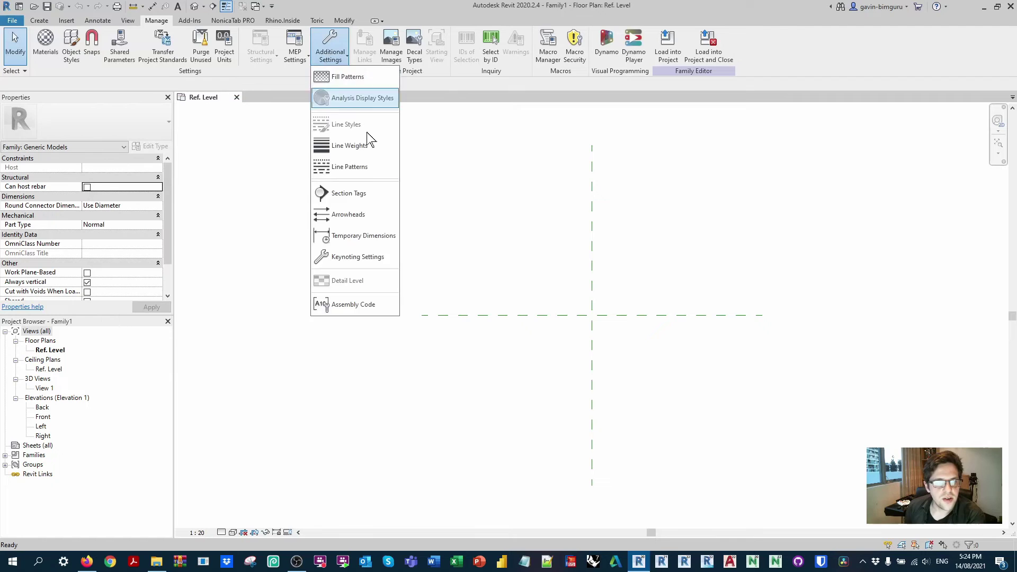
left_click(365, 174)
left_click(330, 421)
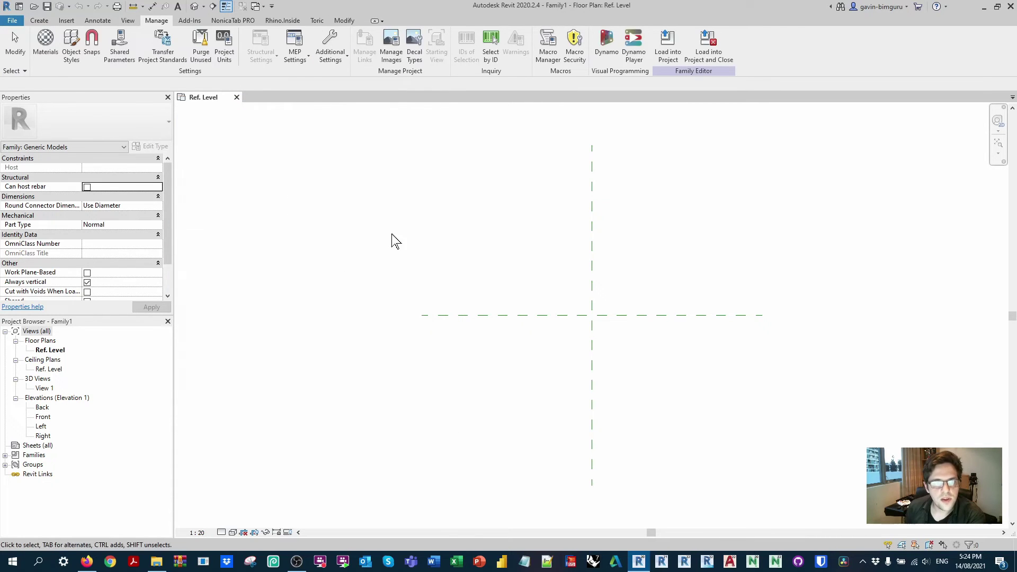
Run NonicaTab PRO's Re-style script, renaming all 14 of 14 styles
left_click(240, 22)
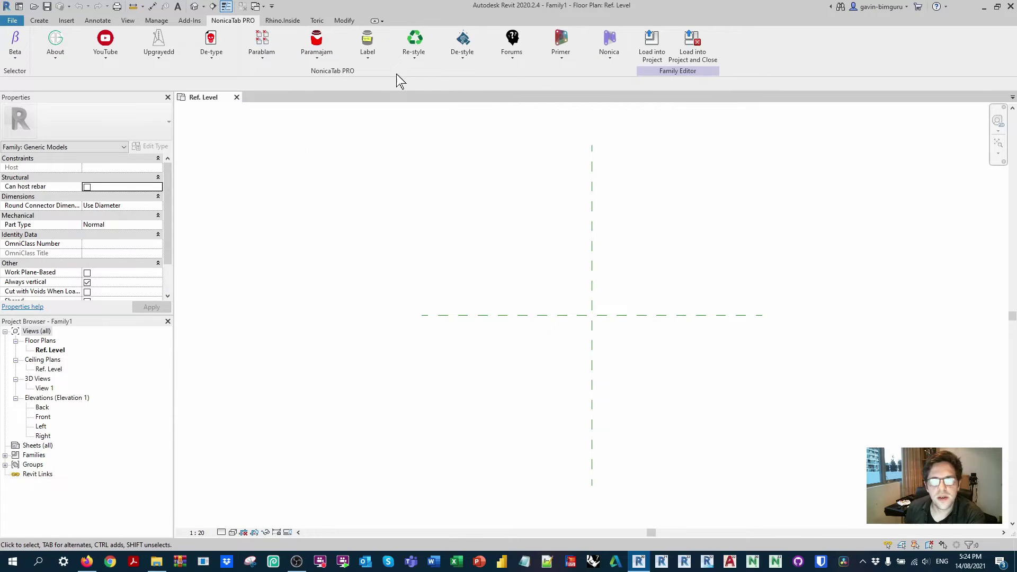
left_click(415, 39)
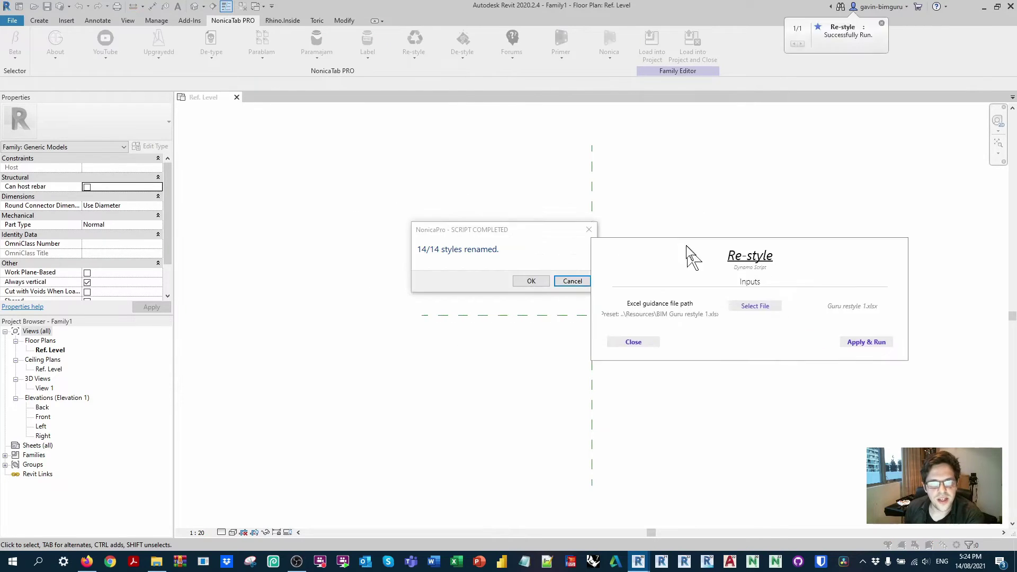
left_click(571, 280)
Close Re-style and confirm in Fill Patterns that the patterns now carry BG_DRA names
left_click(631, 332)
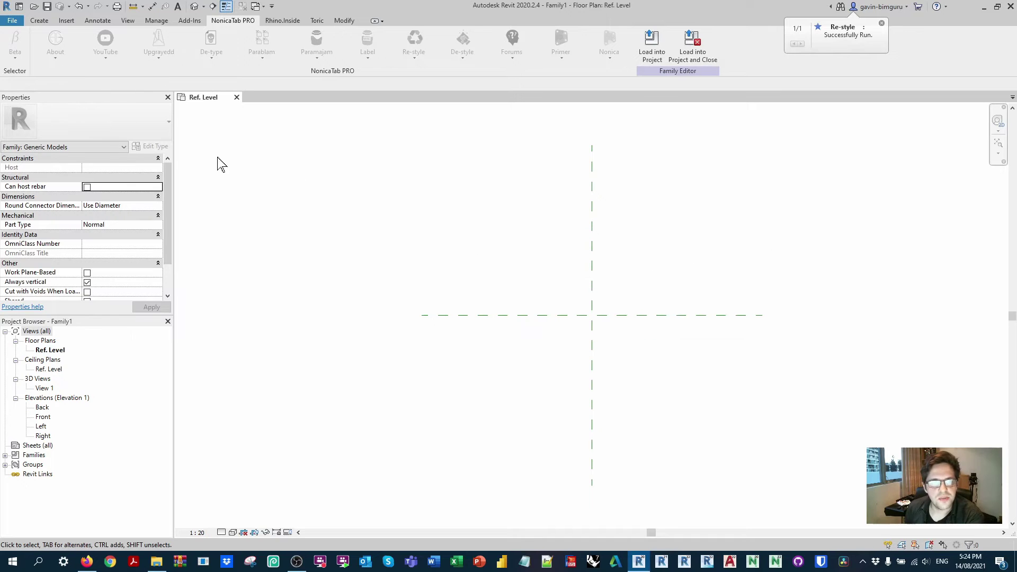
left_click(156, 21)
left_click(330, 53)
left_click(346, 78)
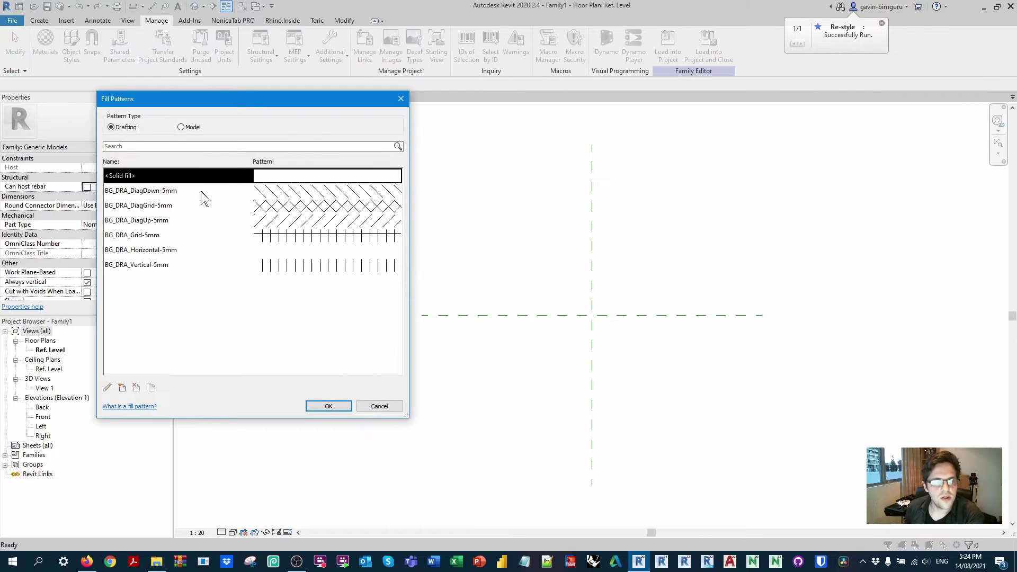
left_click(380, 406)
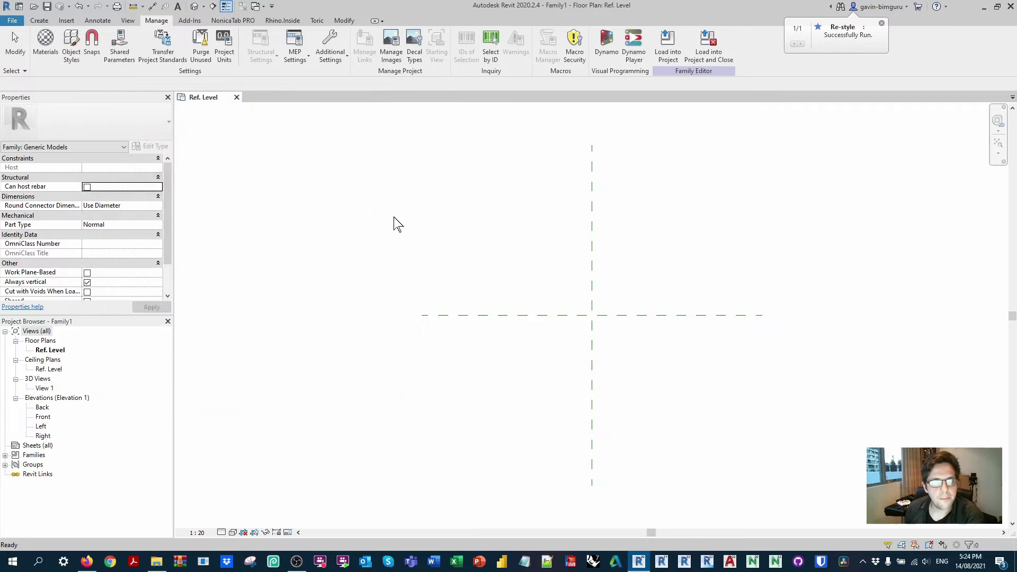
Run NonicaTab PRO's De-style script with the BG_ filter and Delete if set to False
left_click(233, 20)
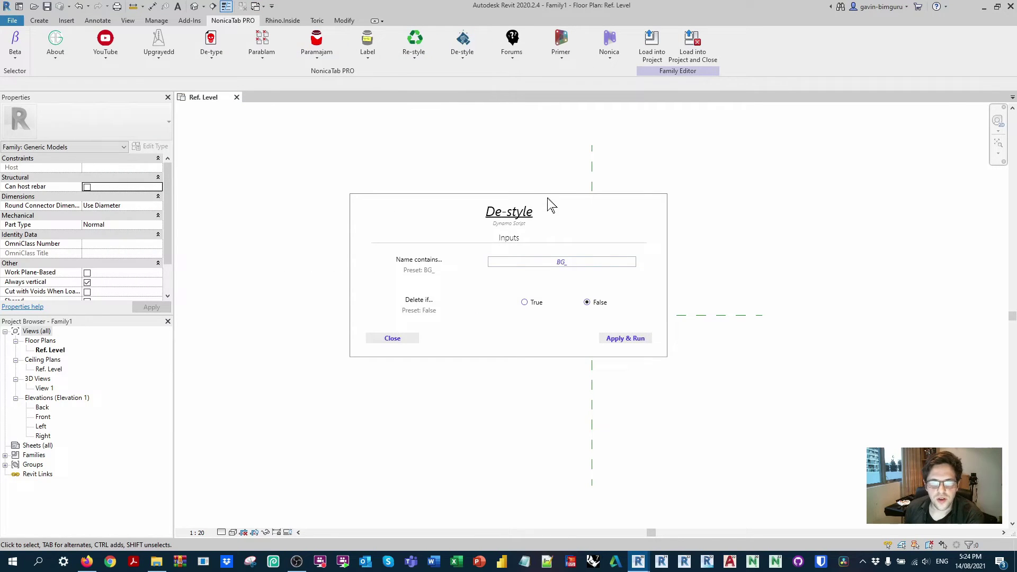
left_click_drag(551, 206, 817, 205)
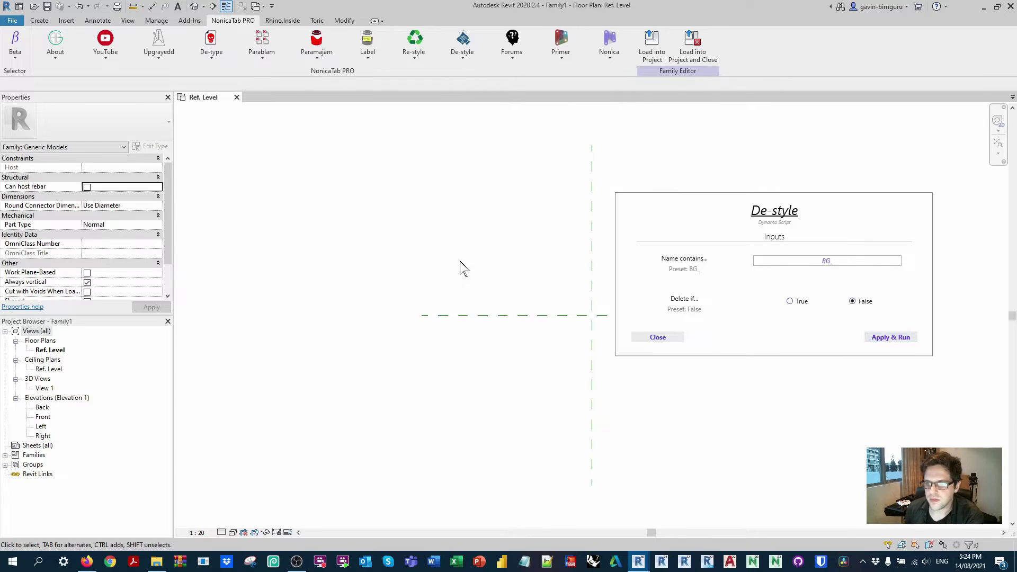
left_click(532, 282)
left_click(660, 338)
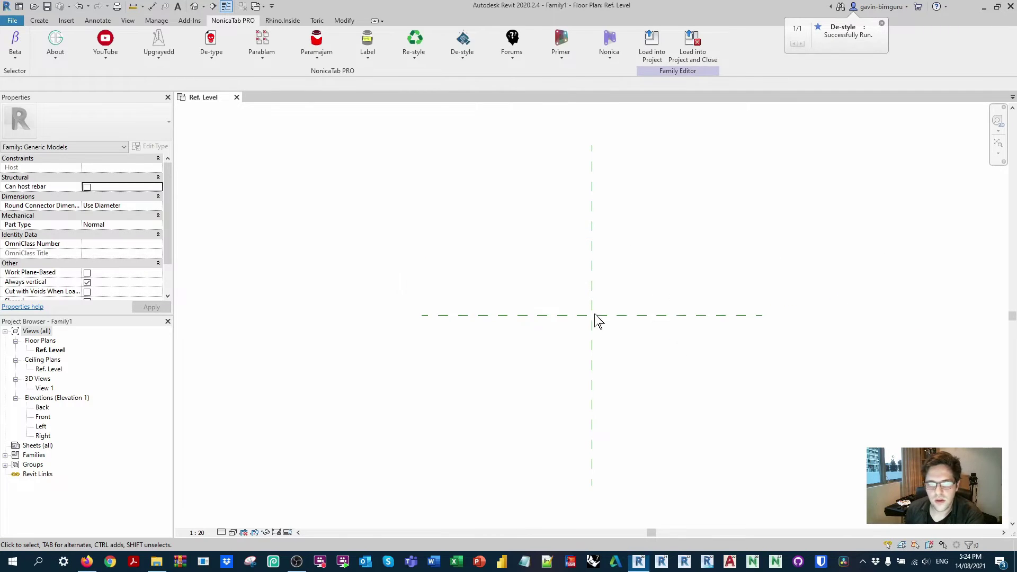
Recheck the fill patterns after de-styling
left_click(164, 22)
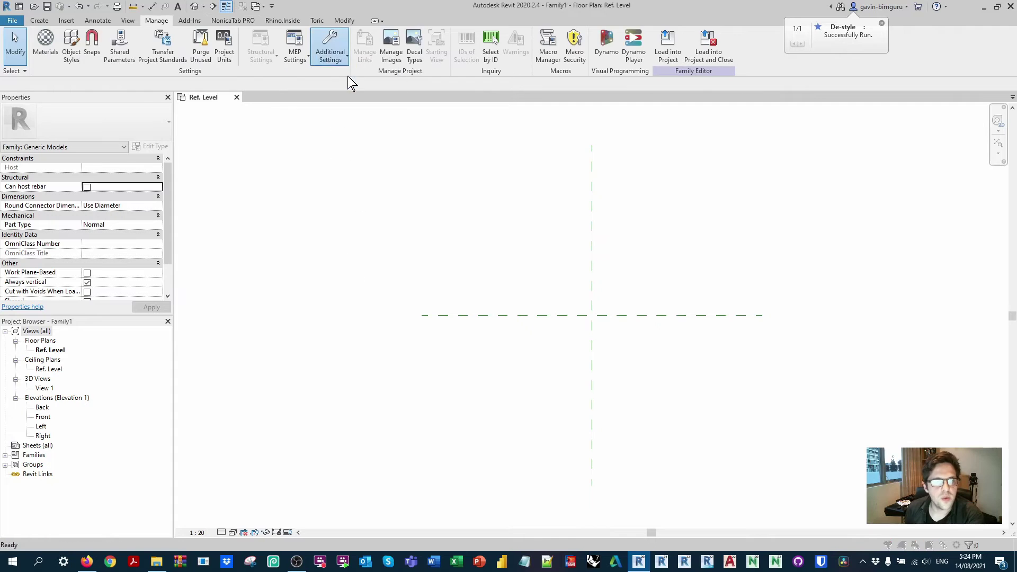
left_click(384, 407)
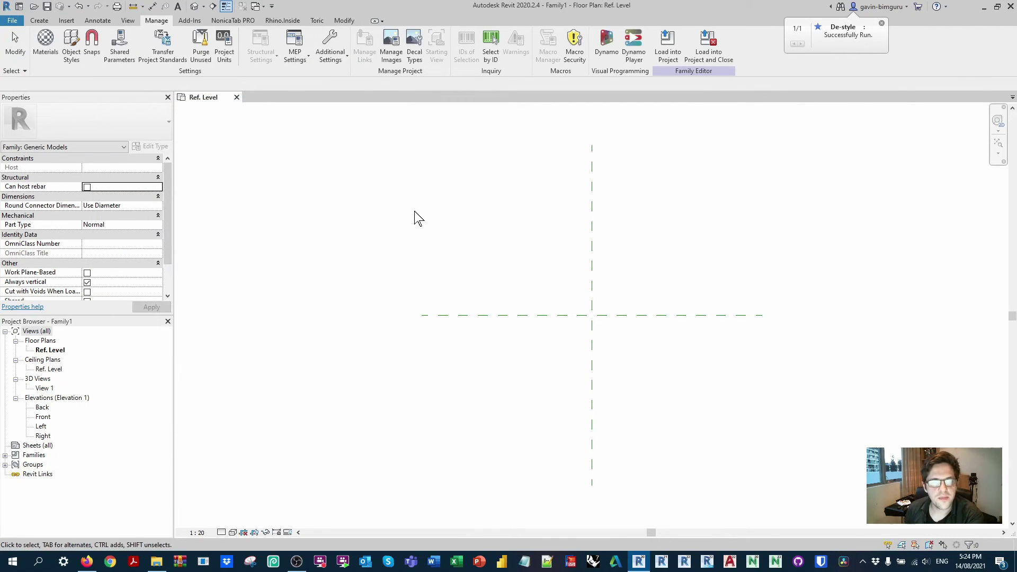
left_click(244, 21)
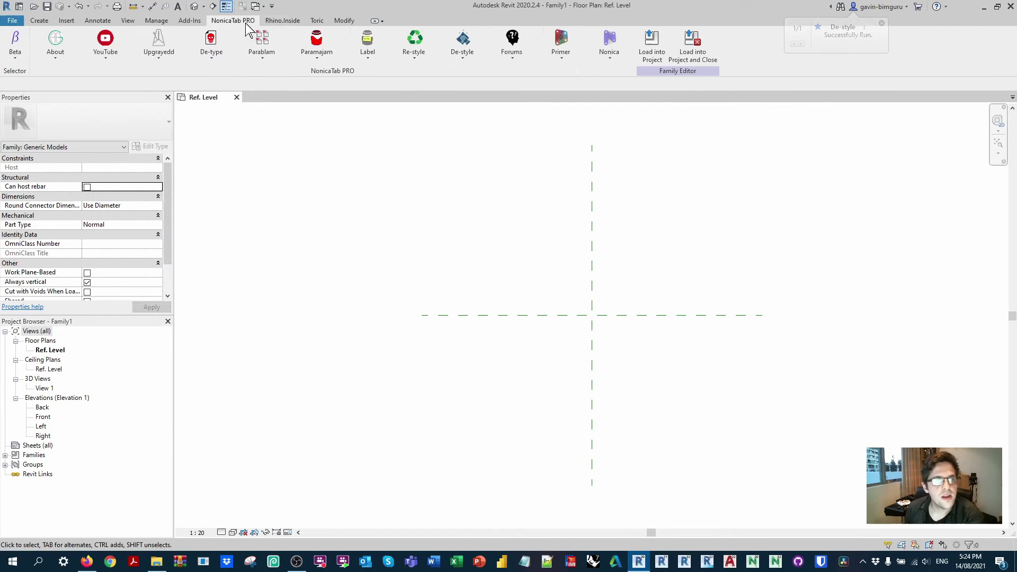
Run Paramajam with the Standard sheet to add its parameters to the family
left_click(321, 42)
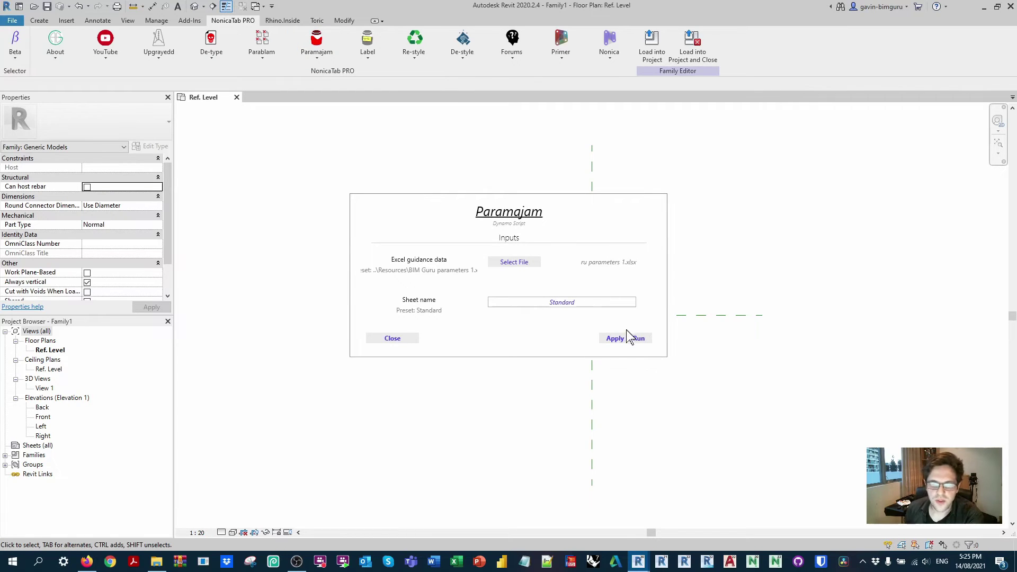
left_click(631, 339)
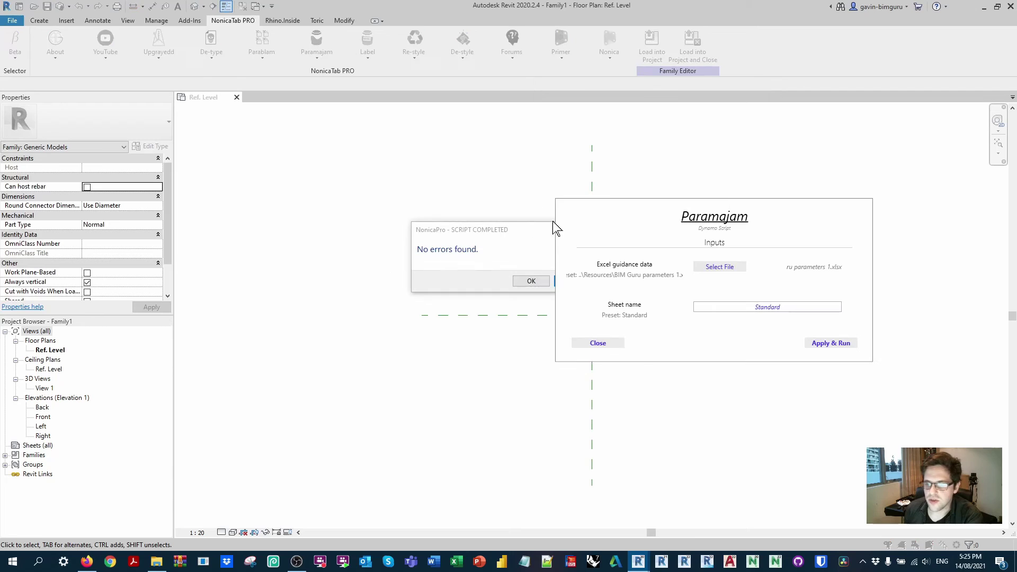
left_click(597, 342)
left_click(528, 281)
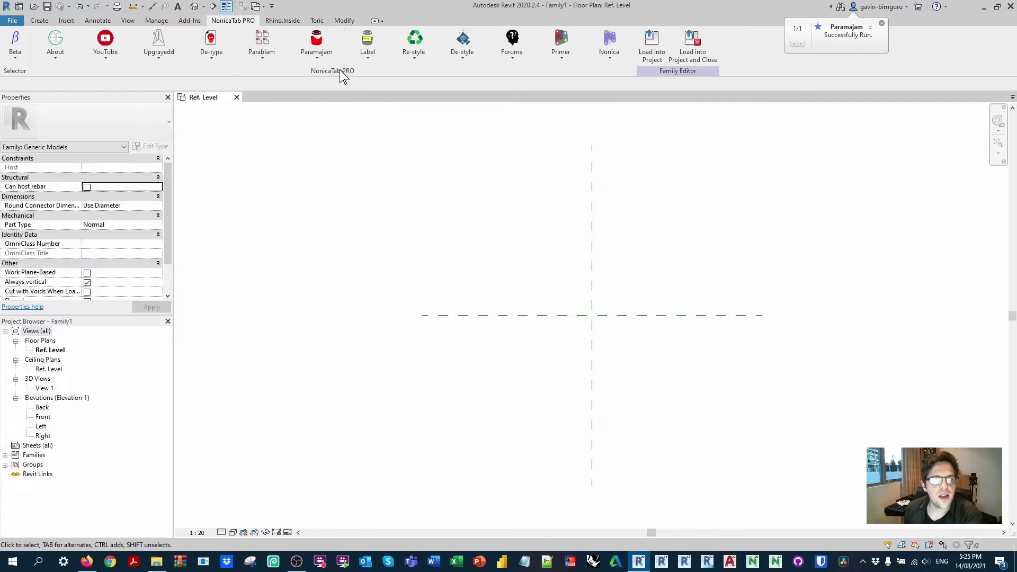
Run the Label script with the BIM Guru company name and website
left_click(368, 41)
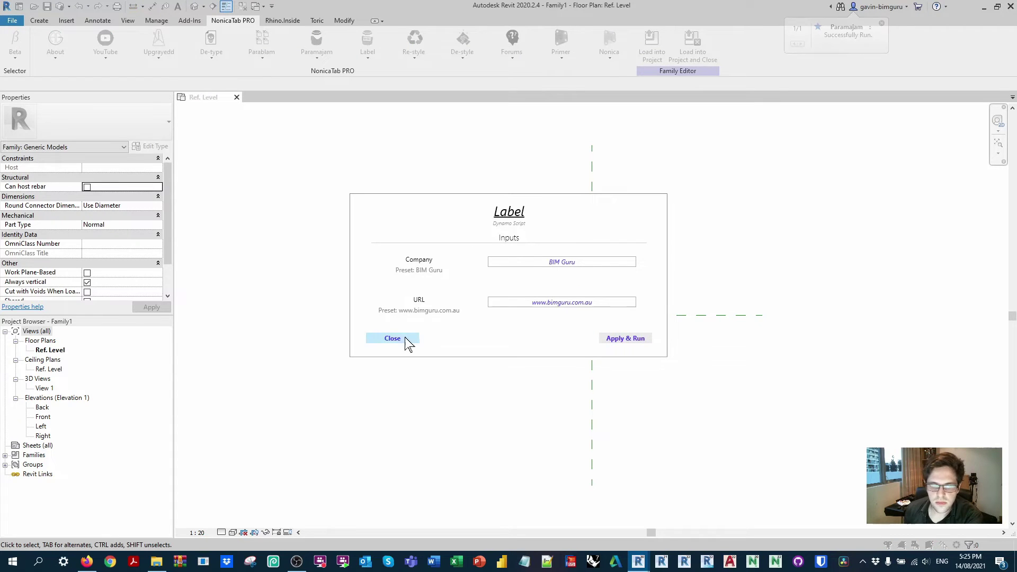
left_click_drag(431, 212, 661, 212)
left_click(636, 345)
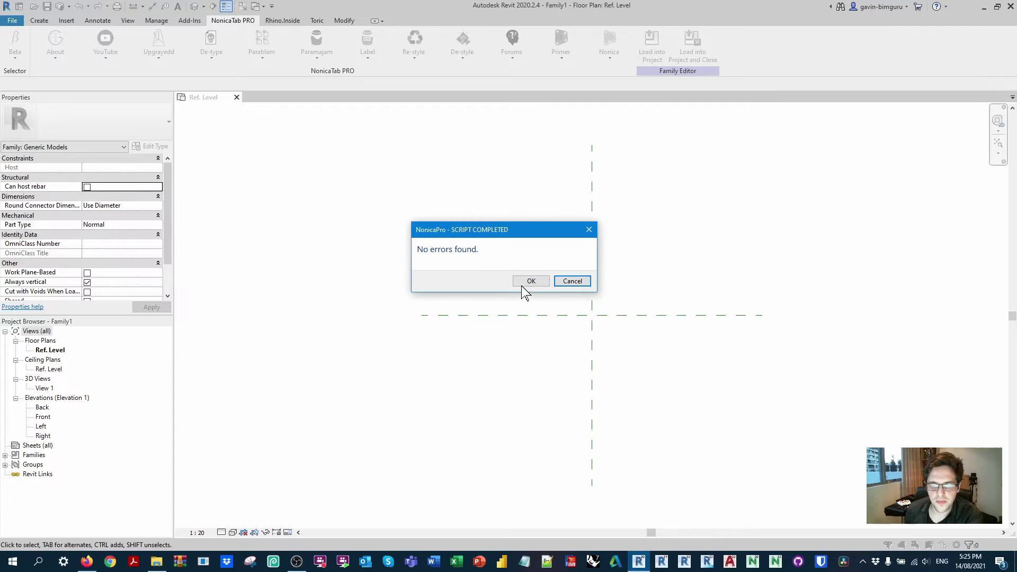
left_click(531, 282)
left_click(40, 20)
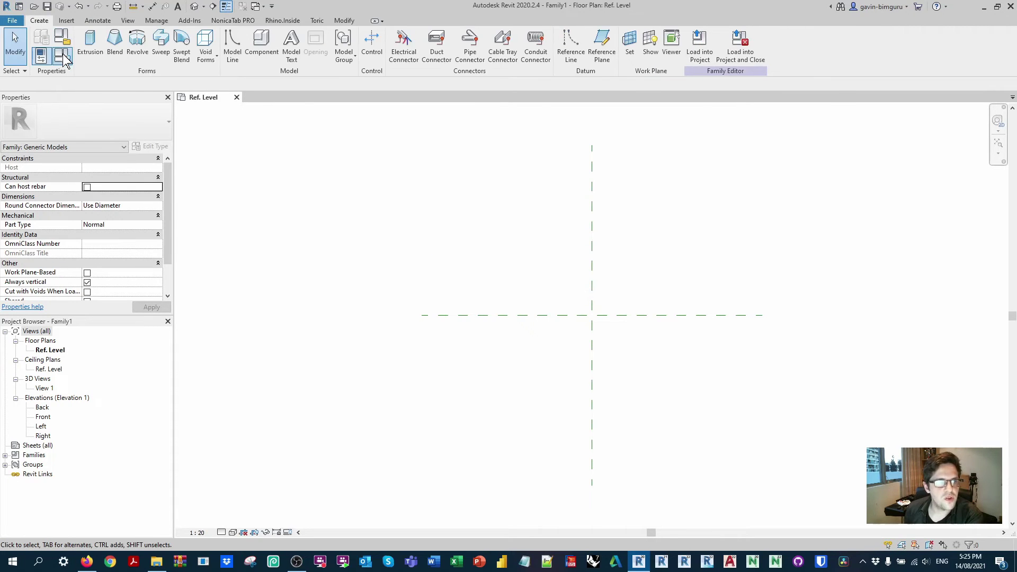
left_click(62, 56)
left_click(577, 258)
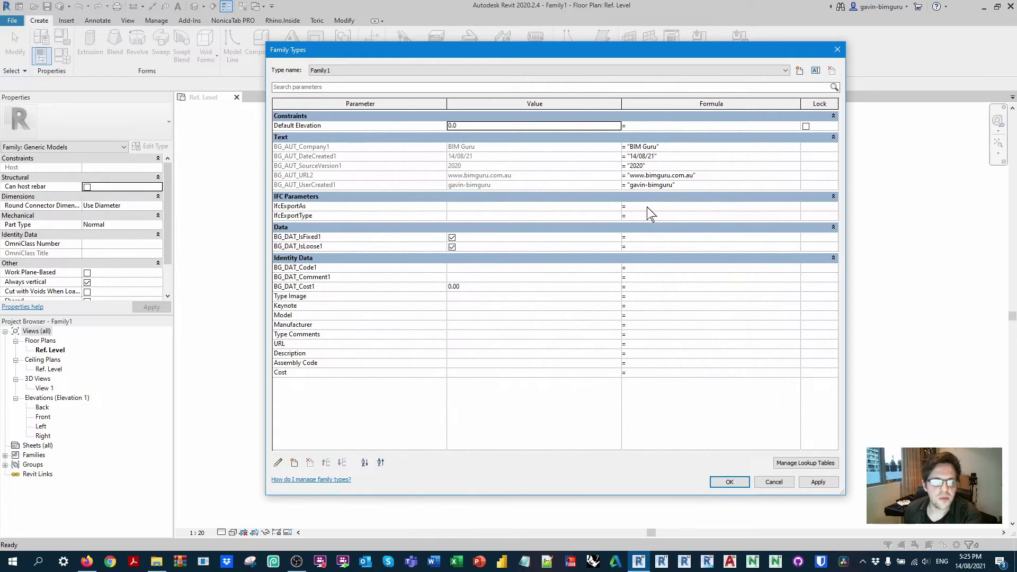
left_click(729, 483)
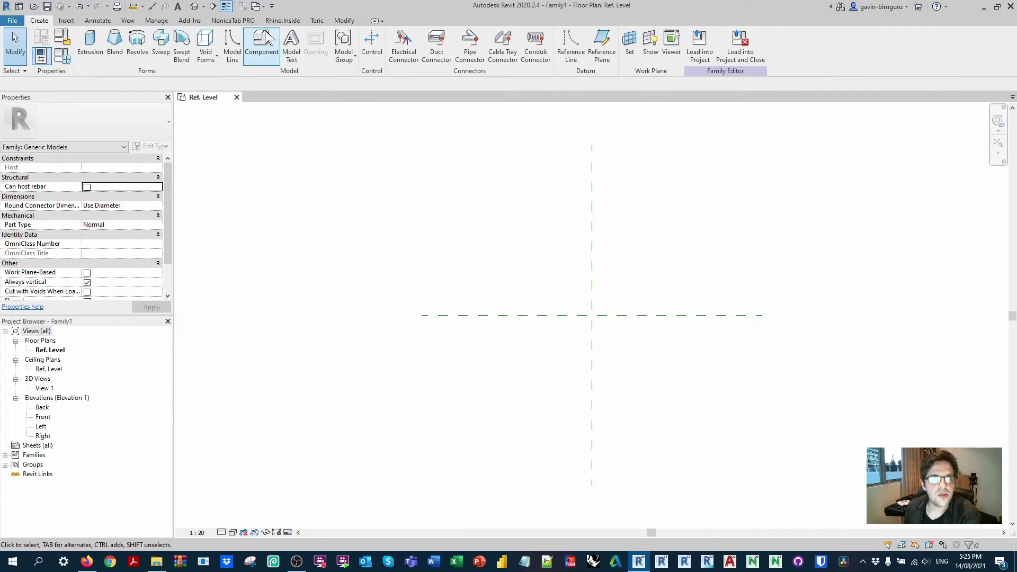
left_click(246, 21)
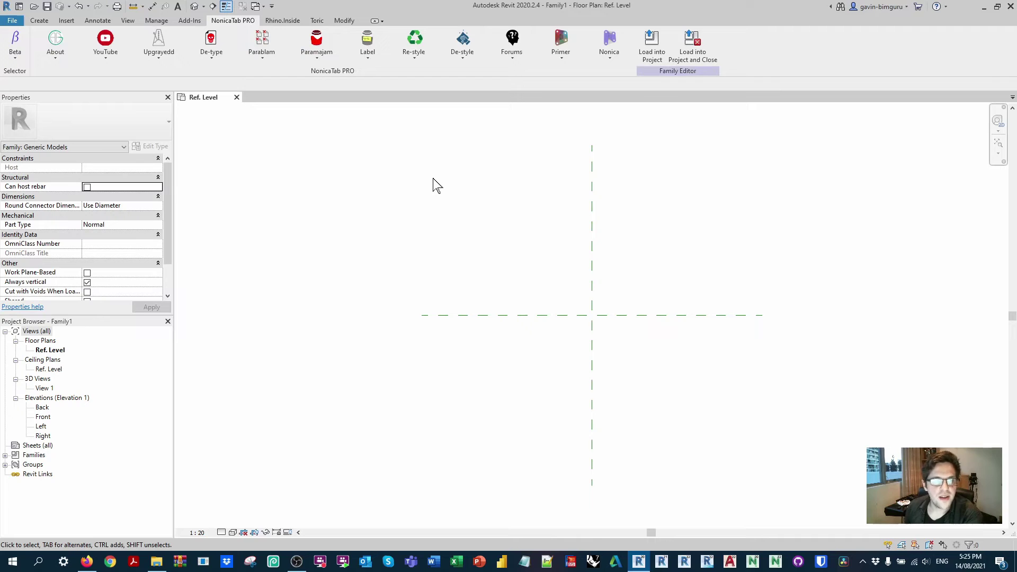
Use Parablam to delete every BG_ and other added parameter, removing 12 of 22
left_click(40, 21)
left_click(233, 21)
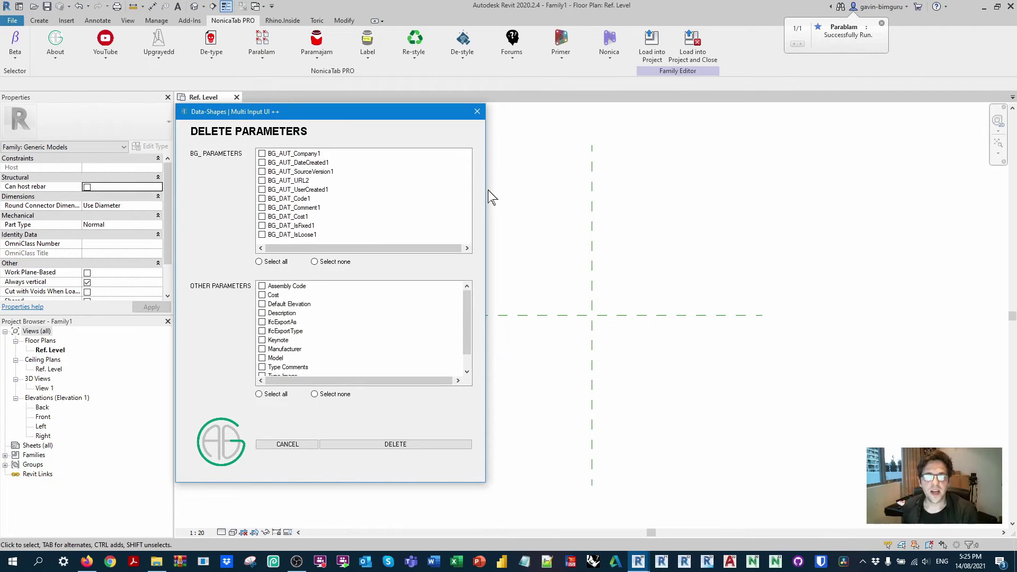
left_click_drag(387, 111, 660, 72)
left_click(548, 222)
left_click(550, 354)
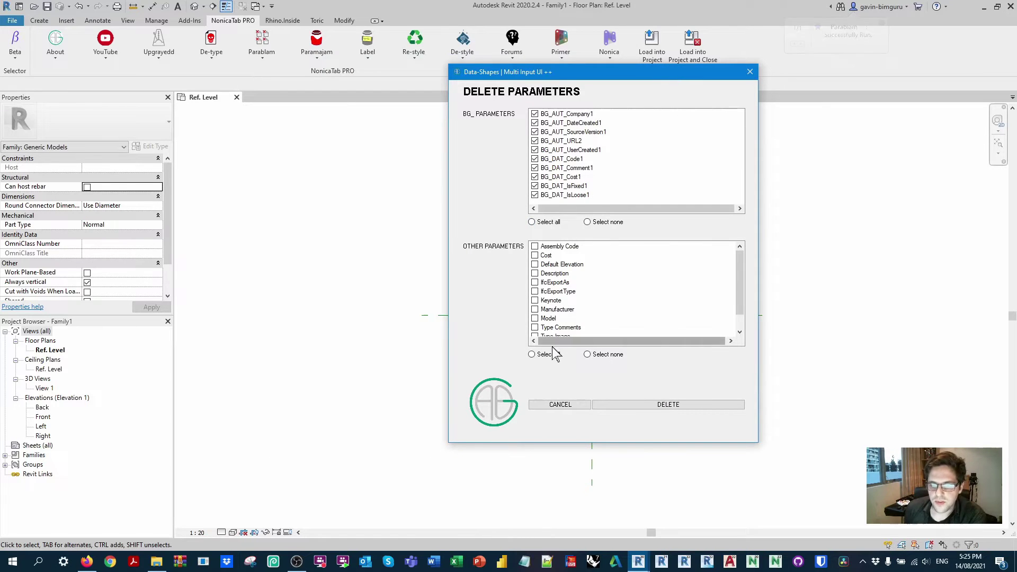
left_click(695, 405)
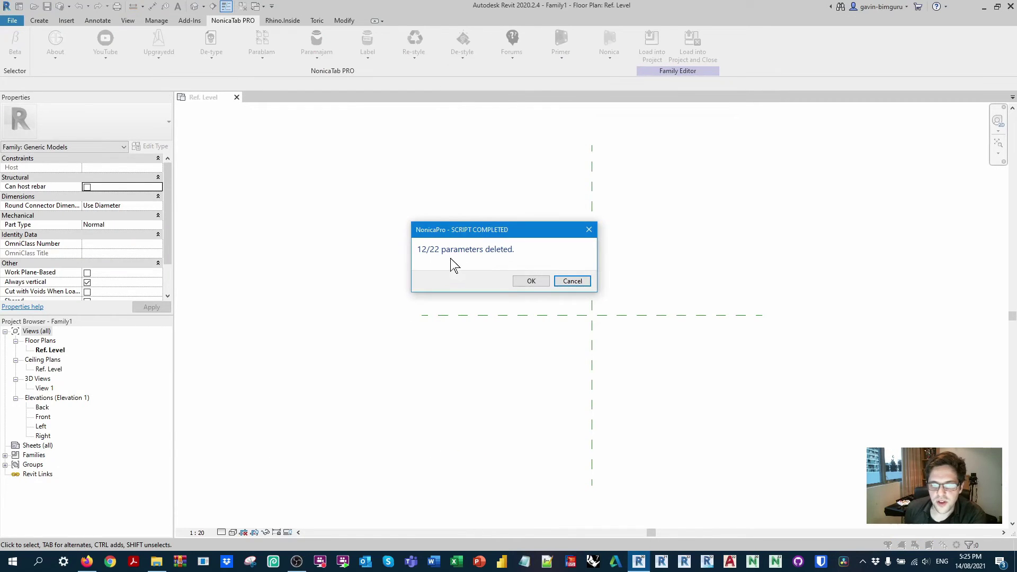
left_click(532, 281)
Verify in Family Types that only Cost, Description, Default Elevation and other built-ins remain
left_click(39, 20)
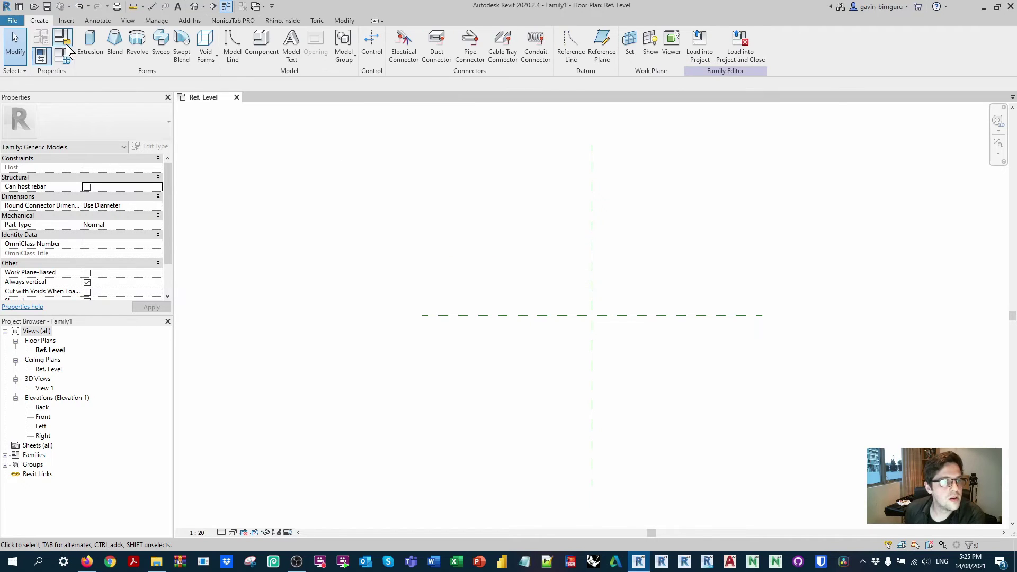
left_click(62, 55)
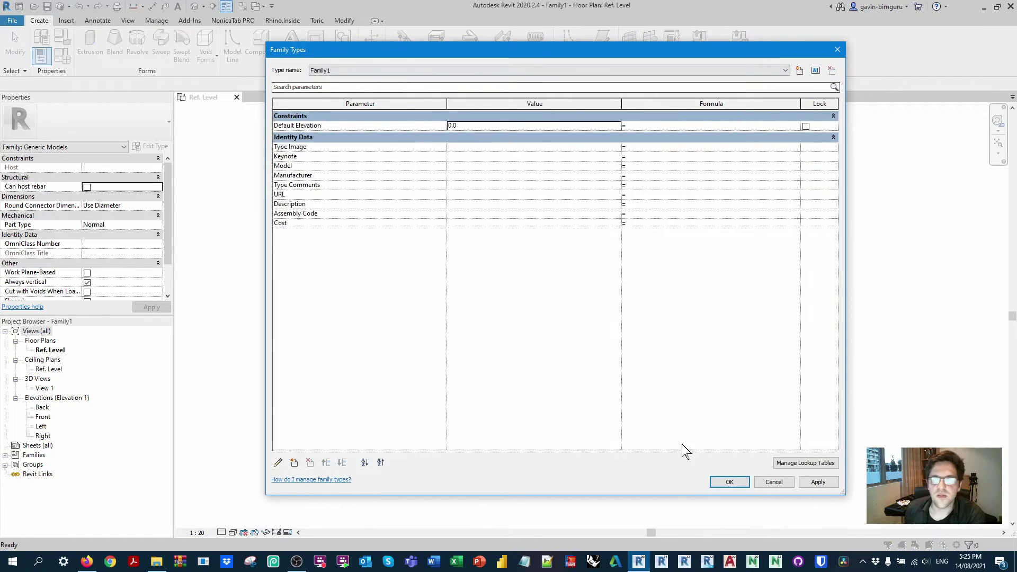
left_click(741, 484)
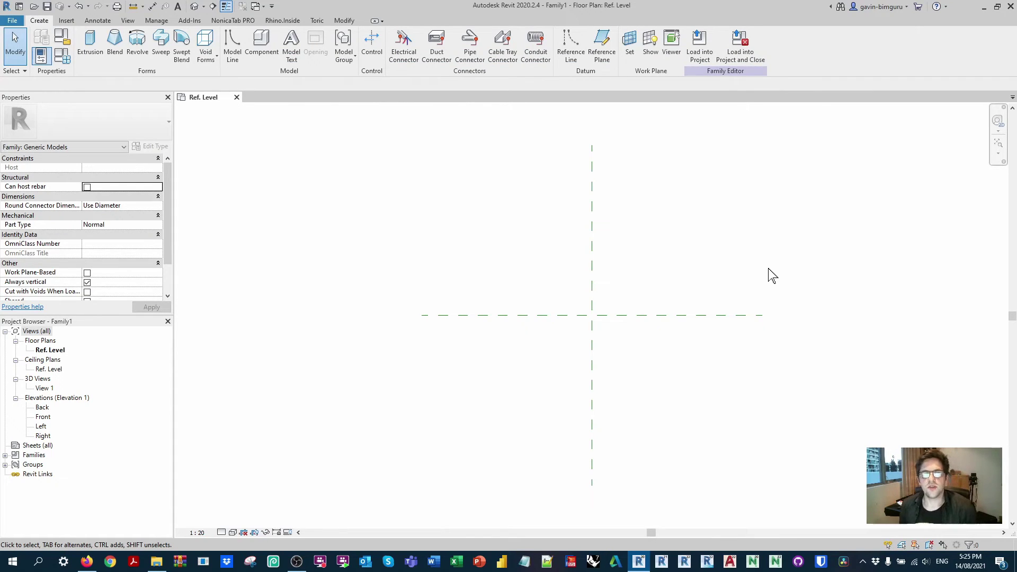
Open the NonicaTab toolbar settings from the toolbar list
left_click(249, 20)
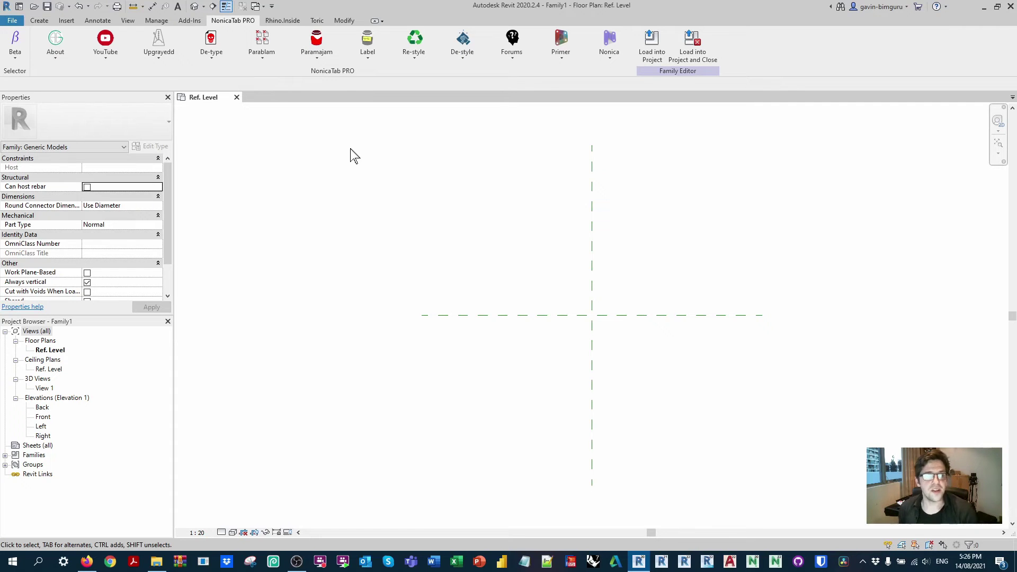
left_click(15, 53)
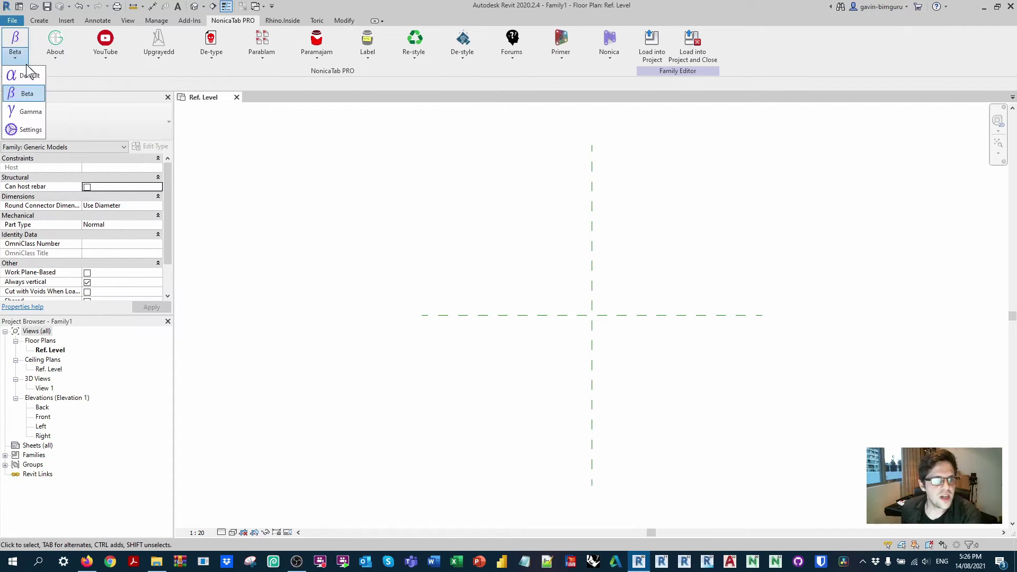
left_click(28, 130)
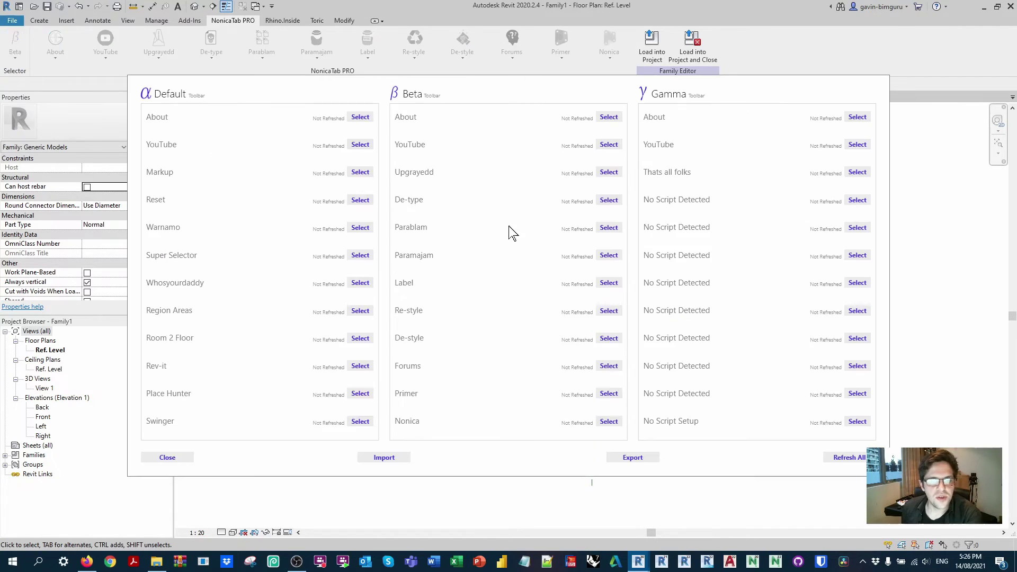
Preview importing ABG Toolbar 1-3.nonica, cancel, and bring up File Explorer
left_click(395, 461)
left_click(438, 183)
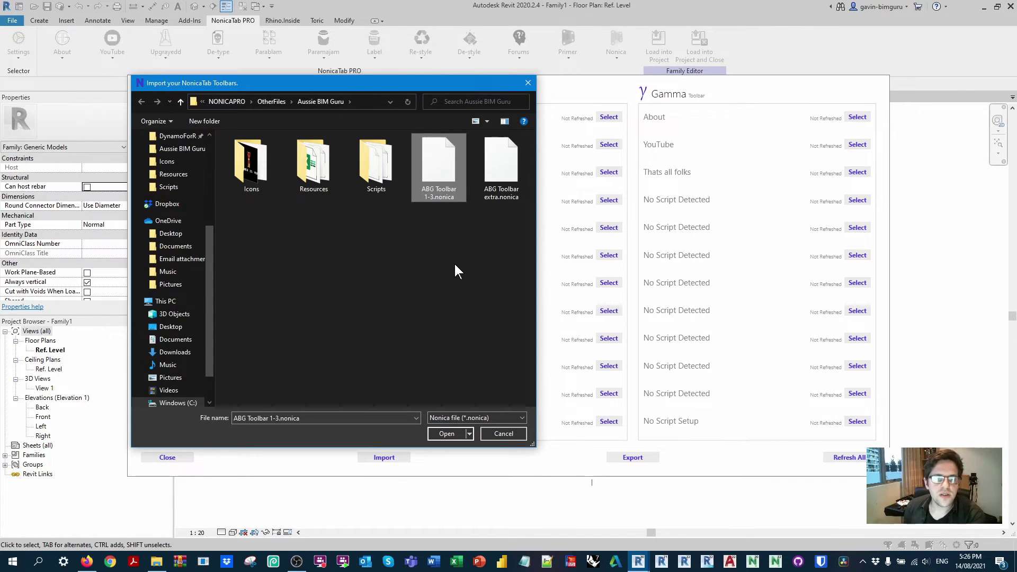
left_click(512, 435)
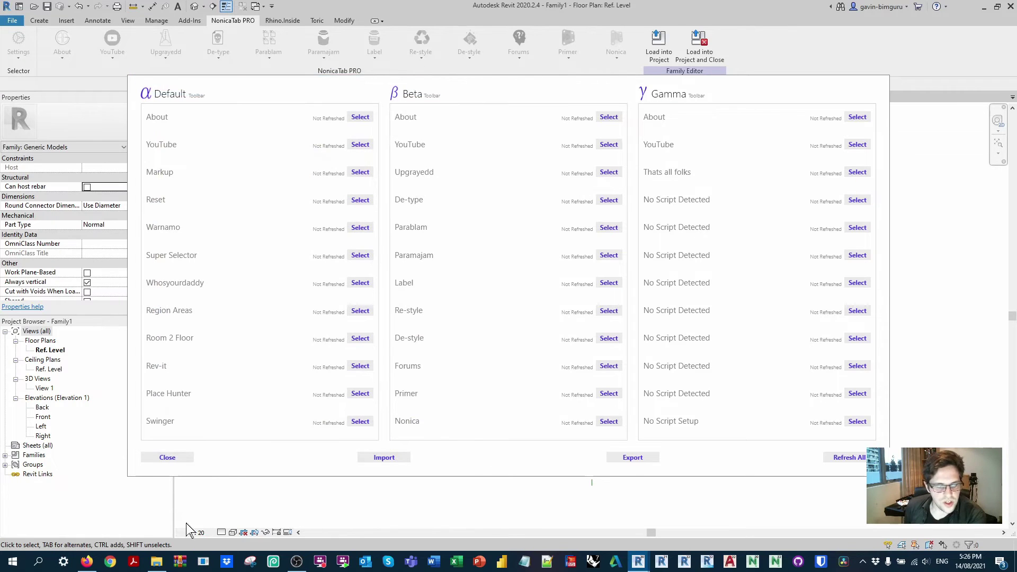
left_click(157, 561)
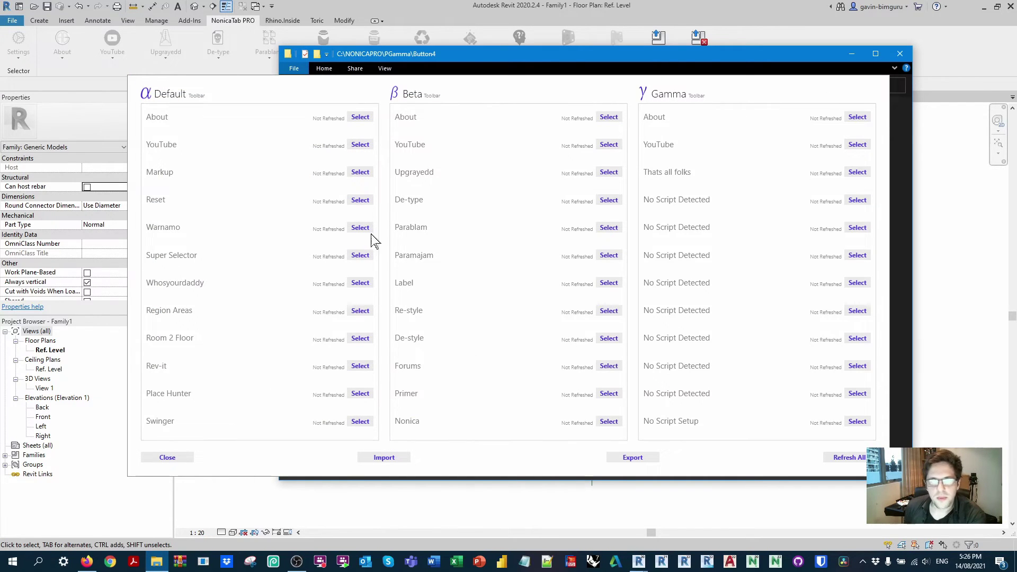
Browse to C:\NONICAPRO\PBeta\Button1 to view About.dyn and its icon image, then minimize Explorer
left_click(176, 458)
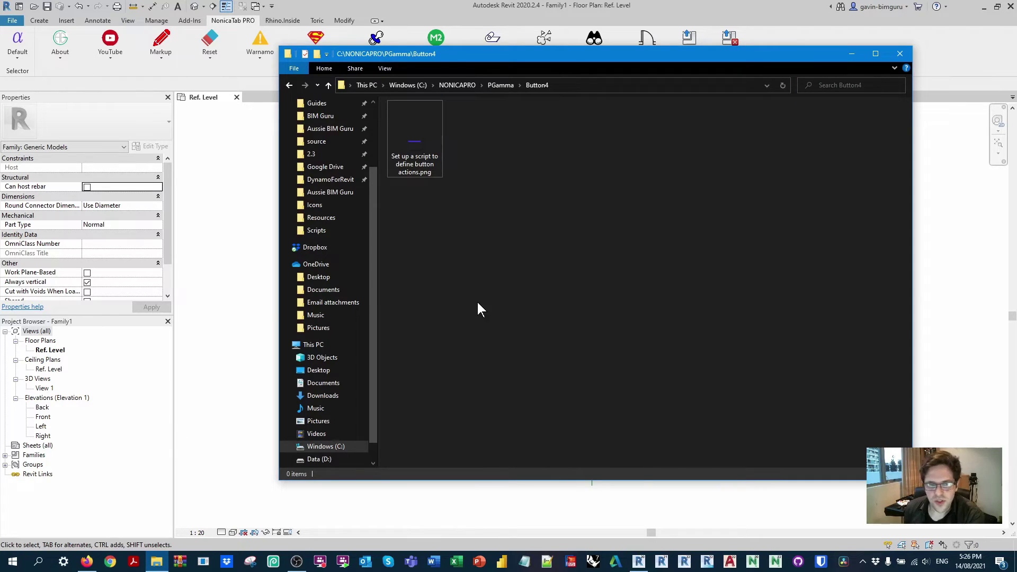
scroll(329, 418, "down", 1)
left_click(325, 422)
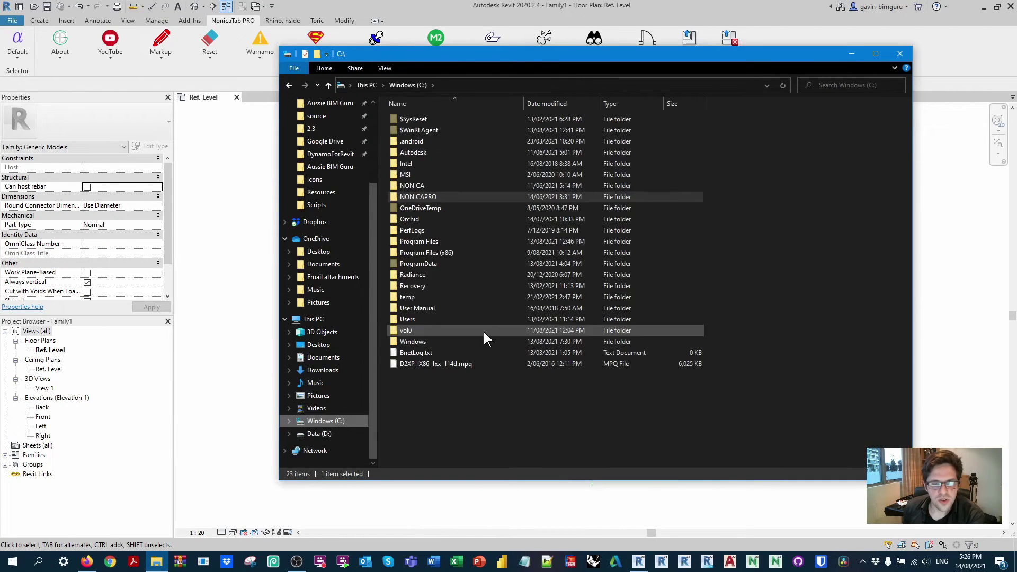
double_click(453, 197)
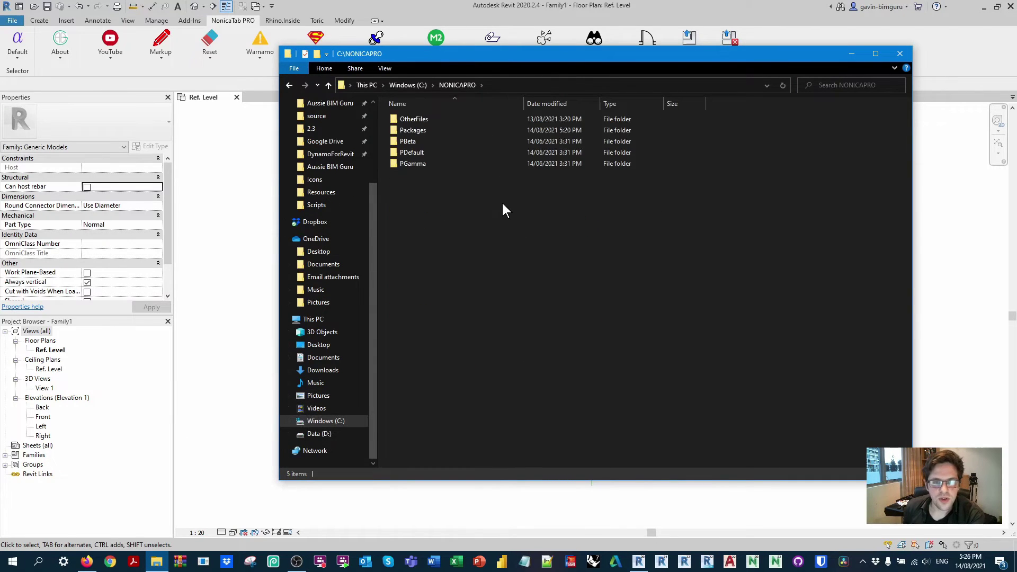
double_click(419, 141)
left_click(423, 119)
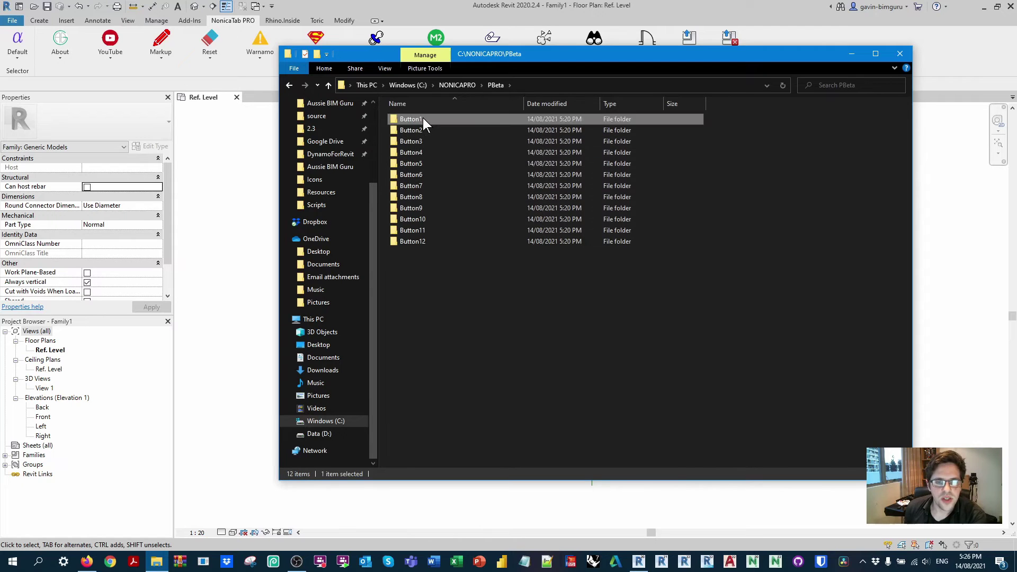
double_click(423, 119)
left_click(428, 125)
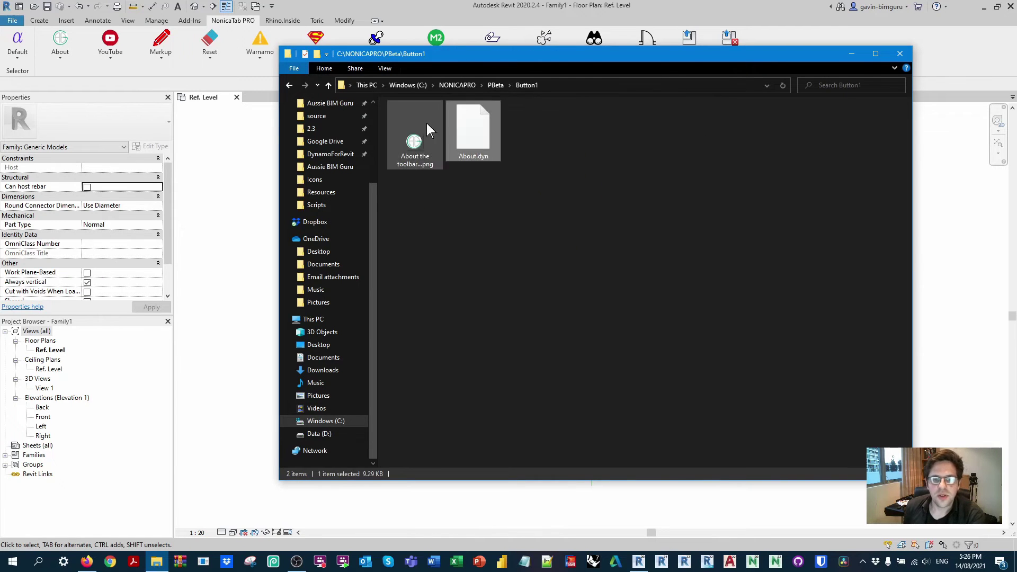
left_click(605, 202)
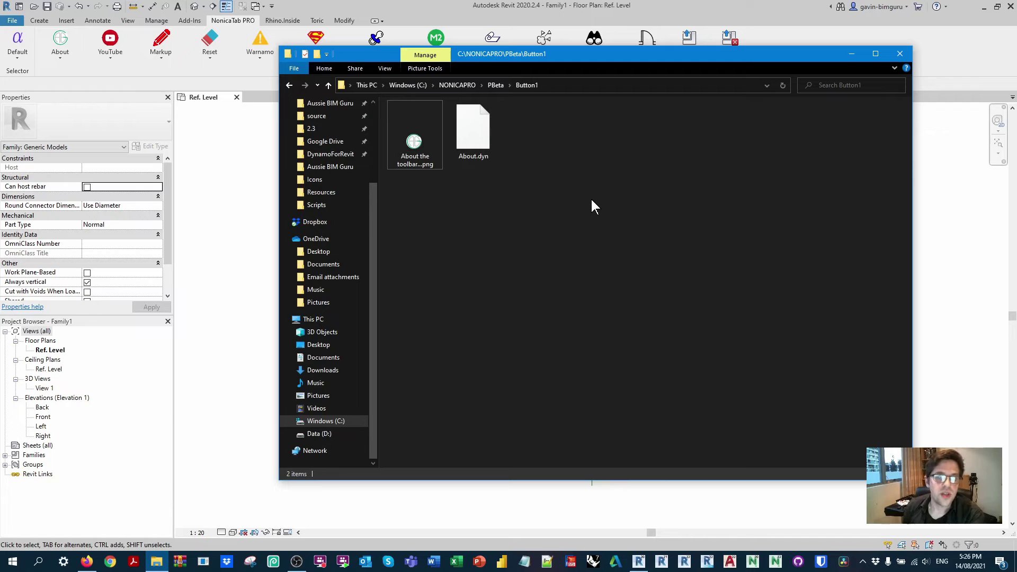
left_click(855, 55)
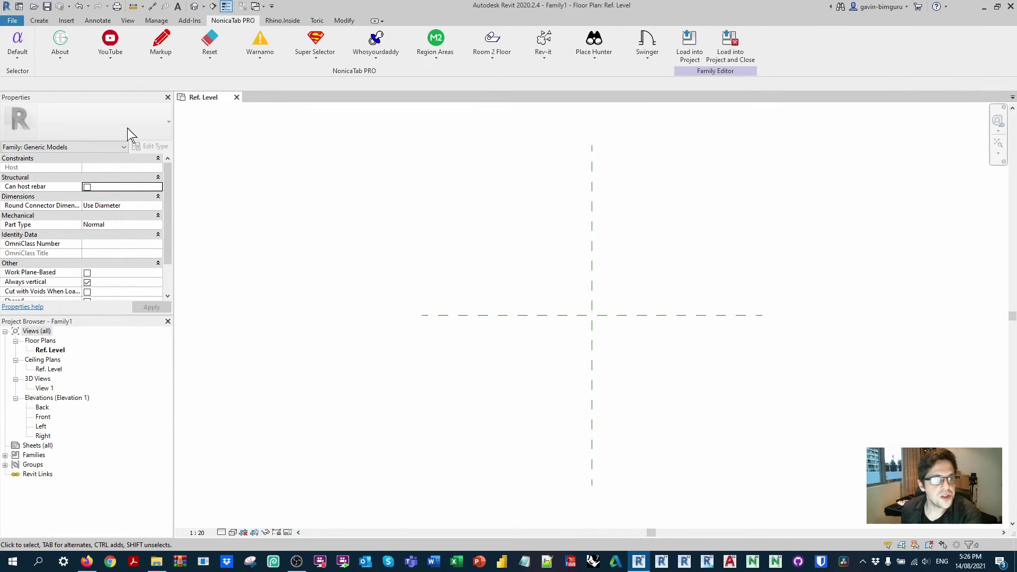
Reopen the NonicaTab toolbar settings from the Default split button, listing Default, Beta and Gamma scripts
left_click(17, 59)
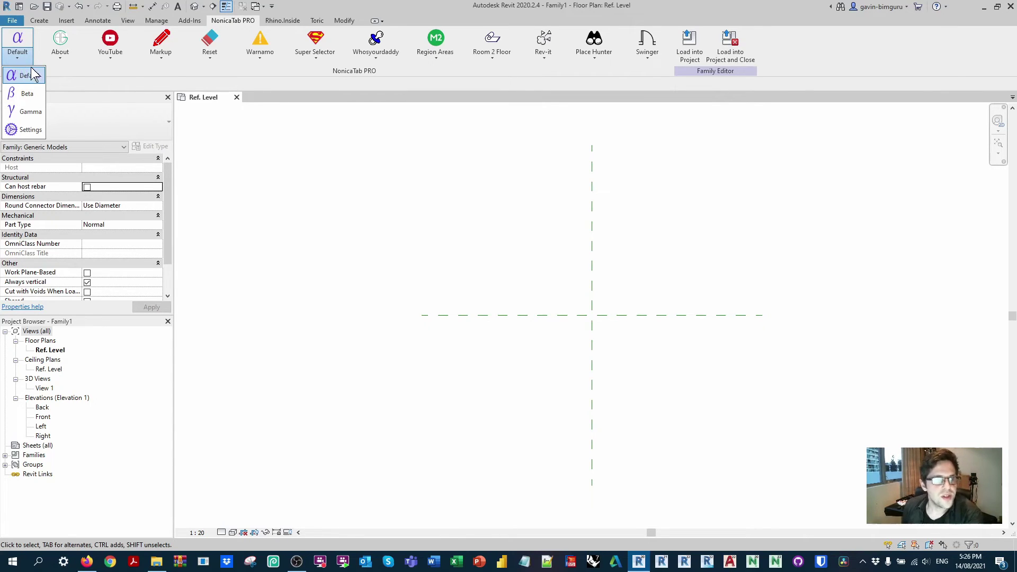
left_click(29, 129)
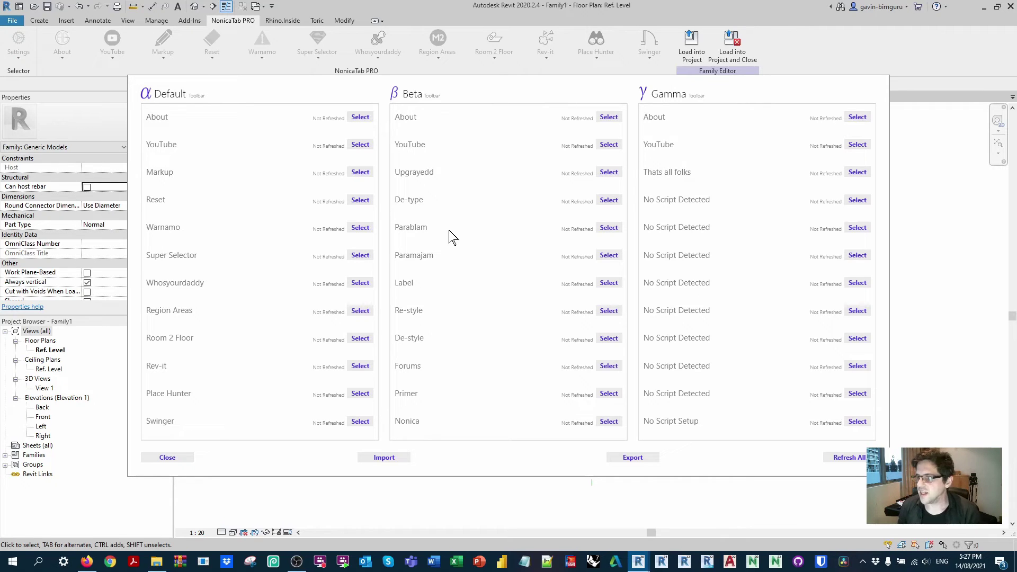
Close the NonicaTab toolbar settings dialog
left_click(167, 457)
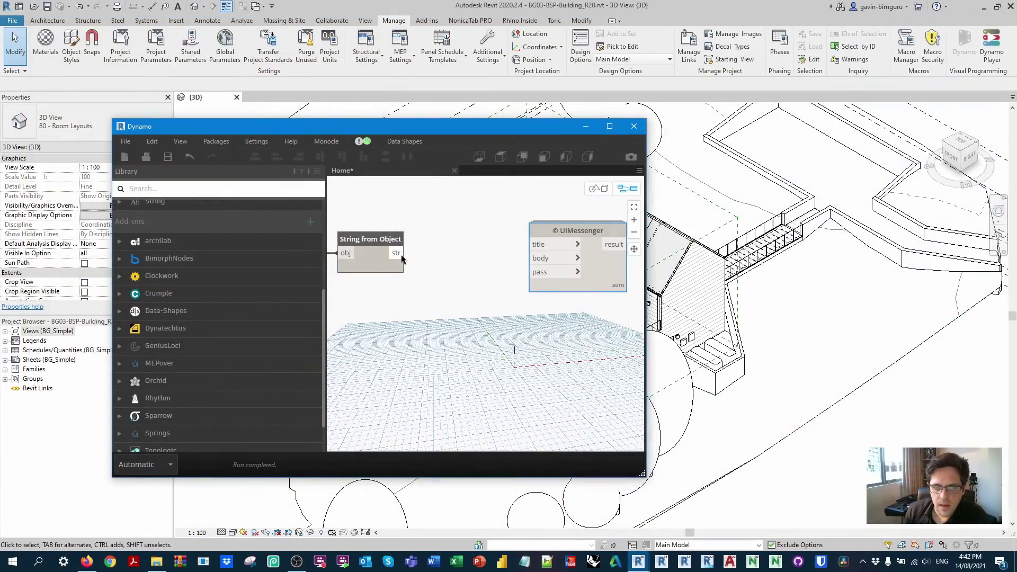
Wire String from Object's str output into UIMessenger's body input
left_click_drag(402, 259, 528, 259)
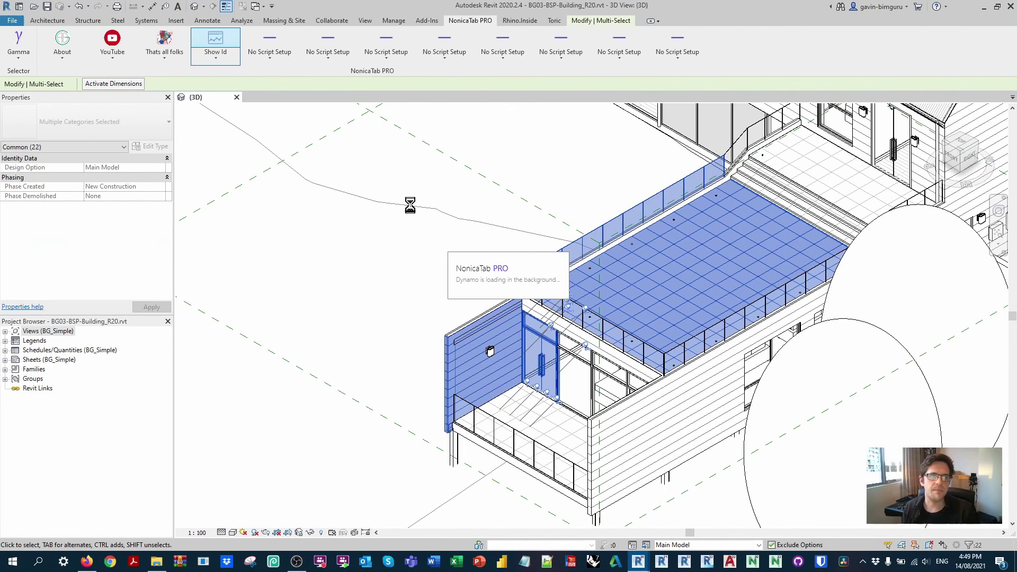